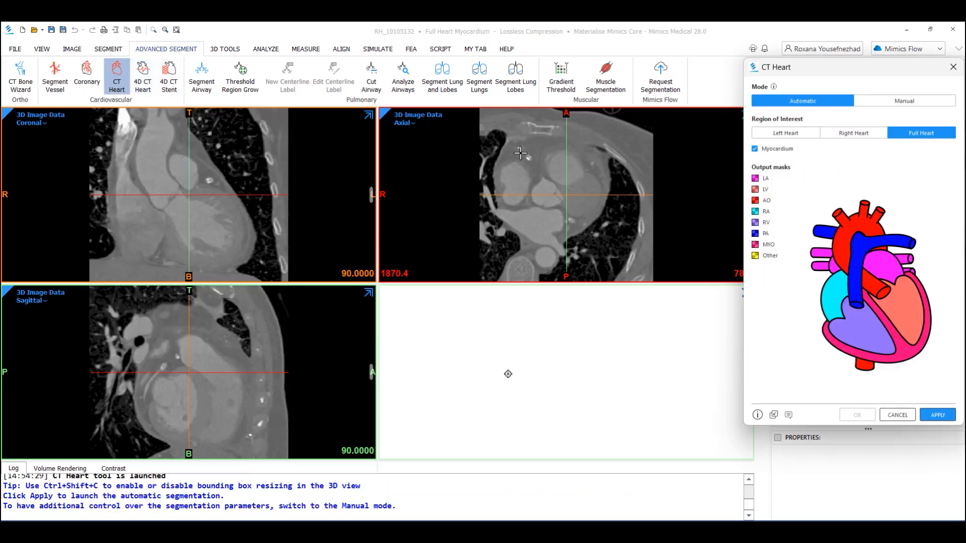
- Switch the CT Heart tool to Manual mode and open the left heart threshold settings
click(914, 104)
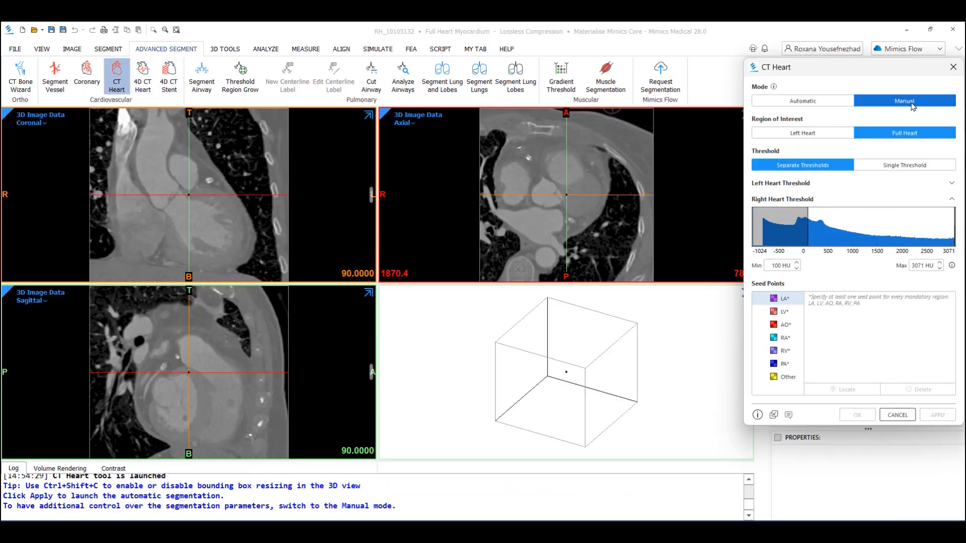
click(797, 184)
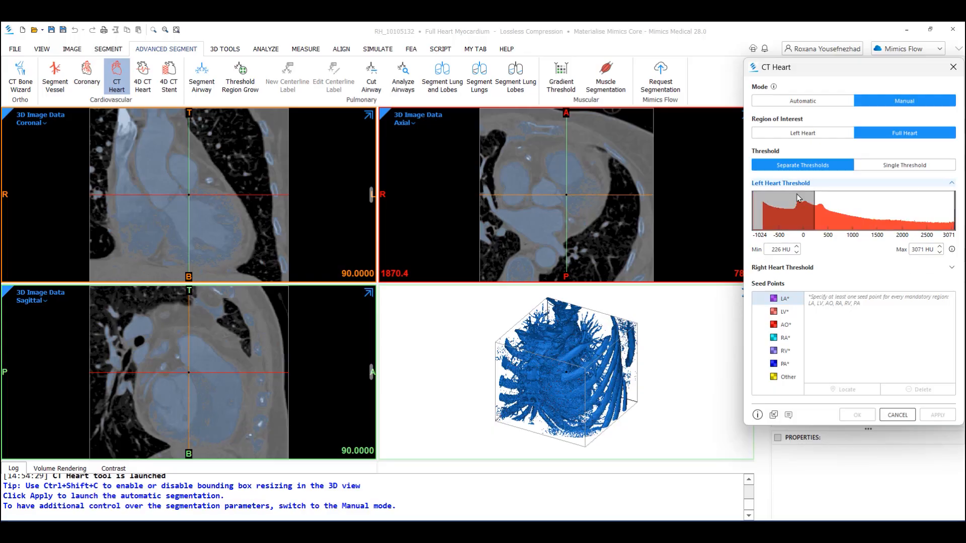
mouse_move(955, 210)
mouse_down()
mouse_move(913, 206)
mouse_move(965, 207)
mouse_up()
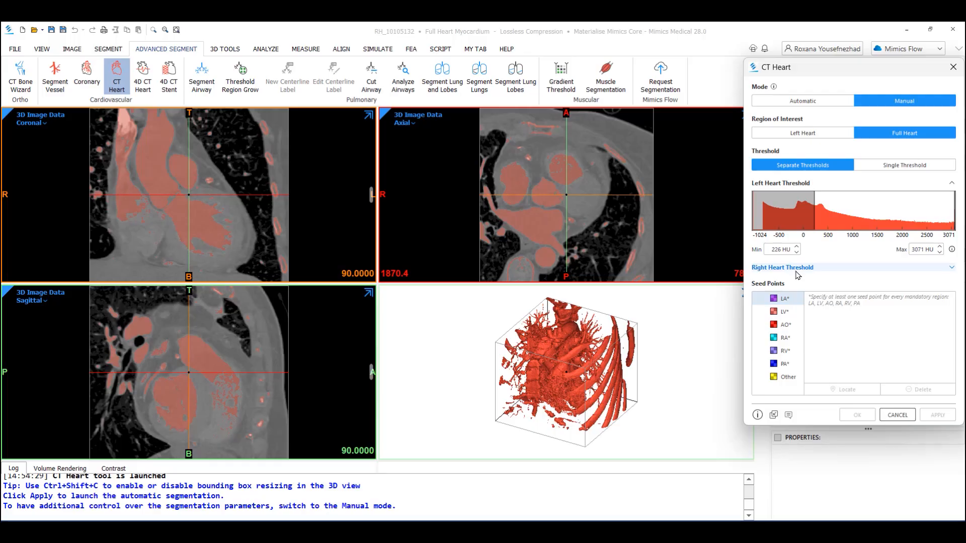
- Set the right heart threshold minimum to 100 HU
click(798, 271)
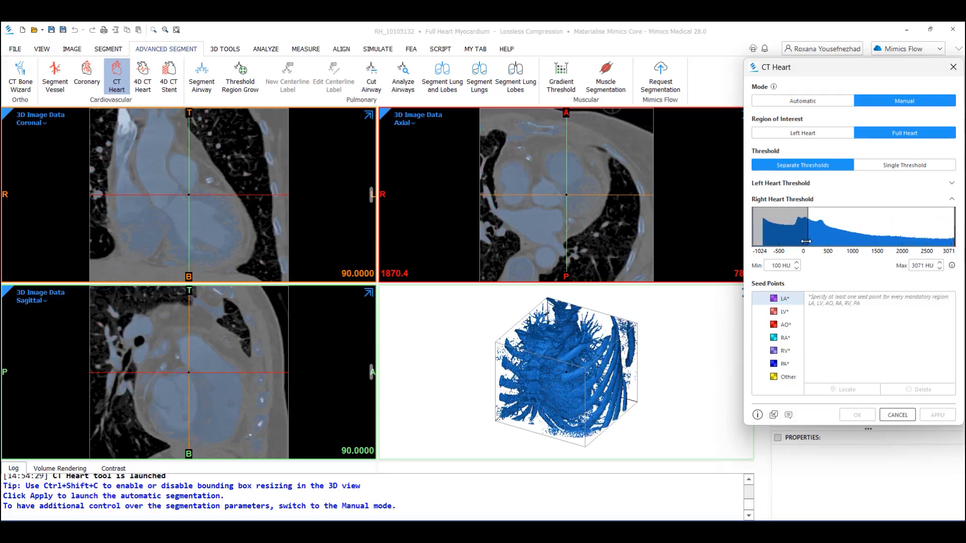
mouse_move(806, 241)
mouse_down()
mouse_move(826, 236)
mouse_move(813, 233)
mouse_up()
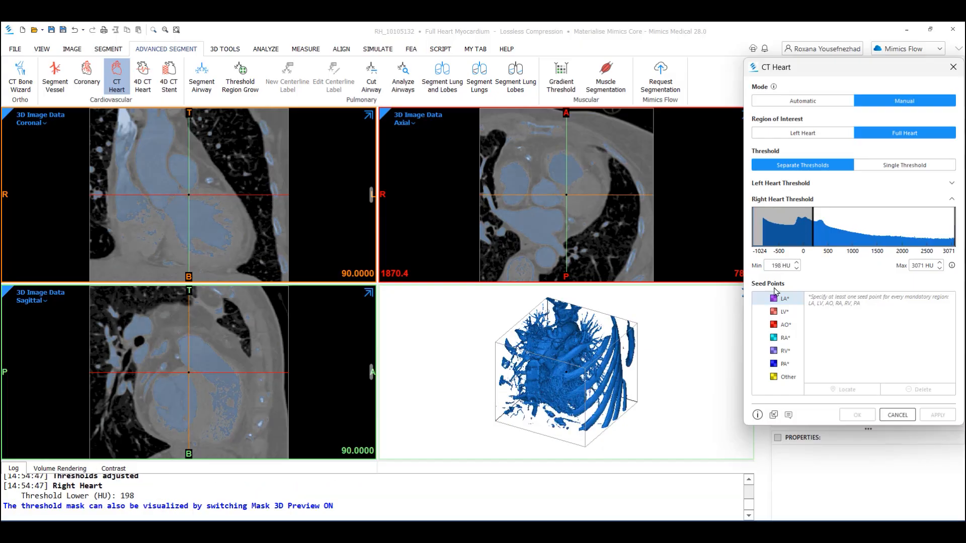
key(BackSpace)
key(BackSpace)
key(BackSpace)
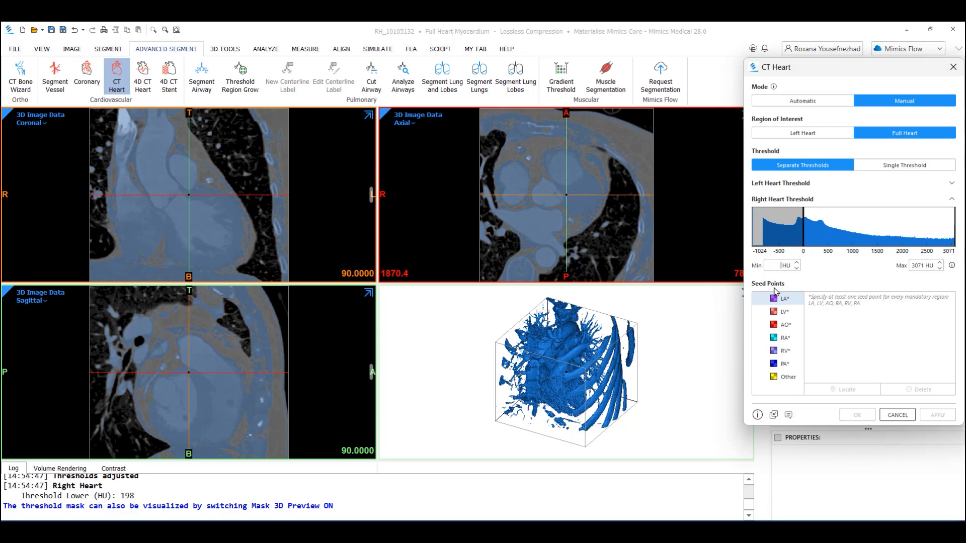
text(100)
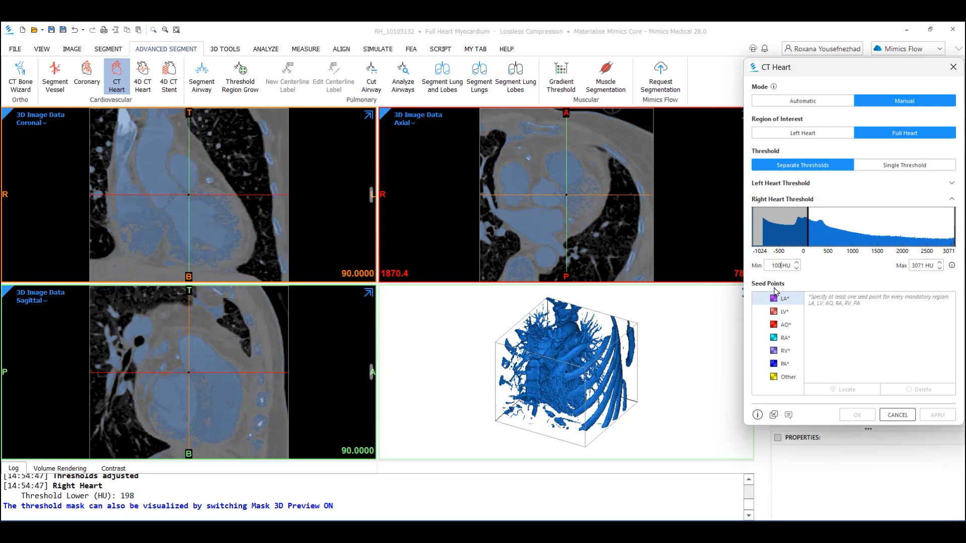
- Undo the last threshold change and delete the stray LA seed point
click(719, 209)
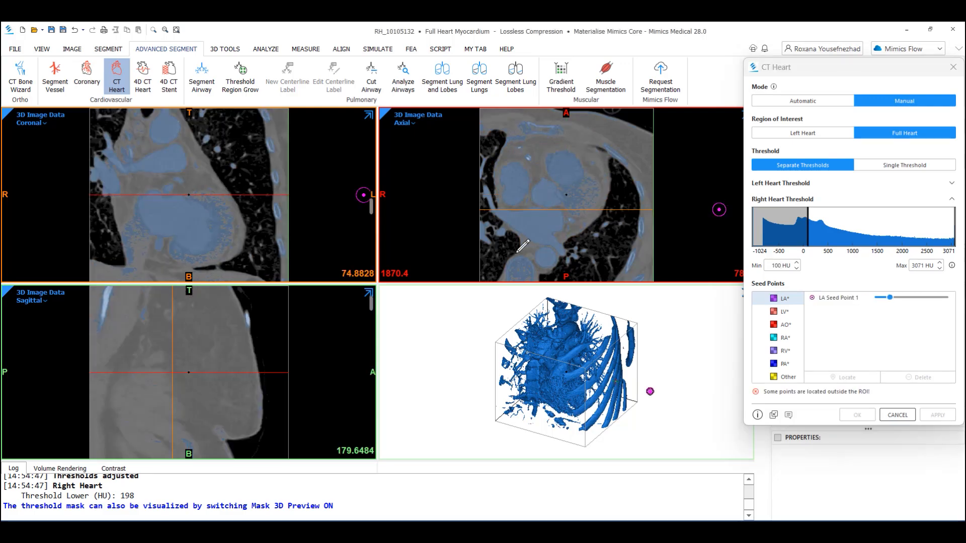
click(74, 30)
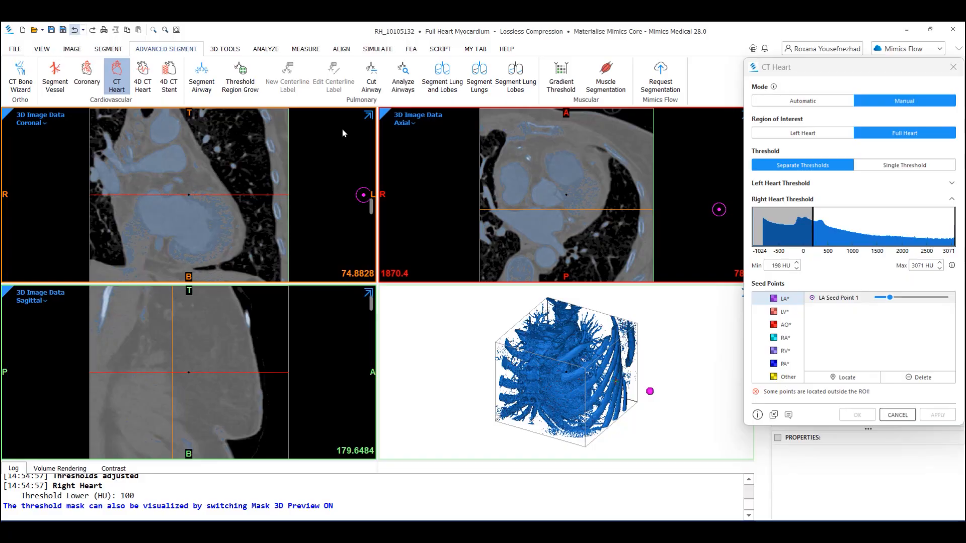
click(850, 296)
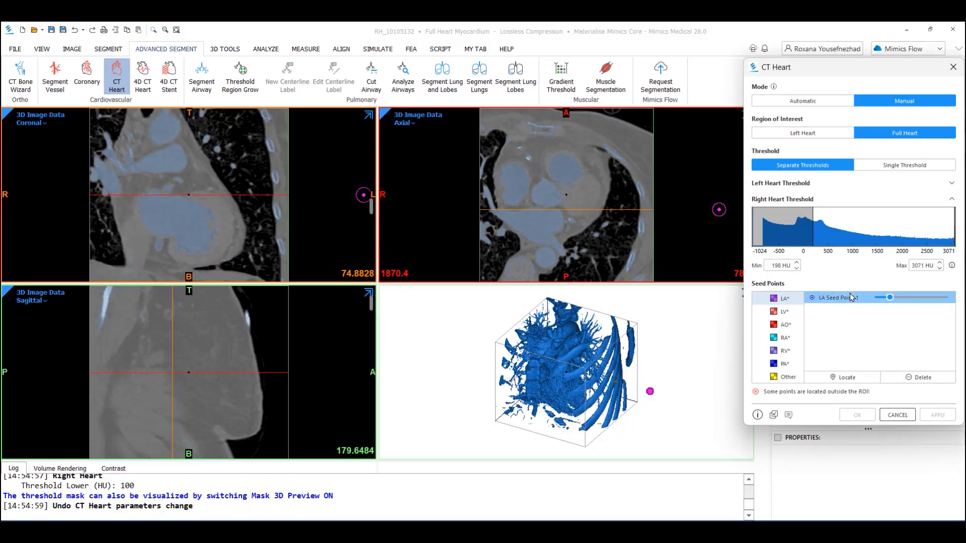
click(918, 378)
- Maximize the axial view and place two LA seed points inside the left atrium
key(space)
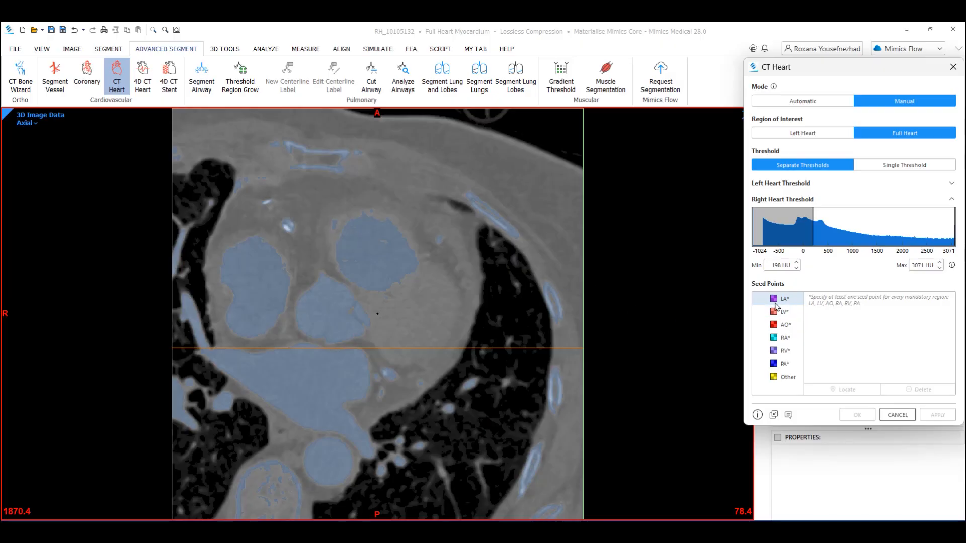
scroll(607, 311, down, 10)
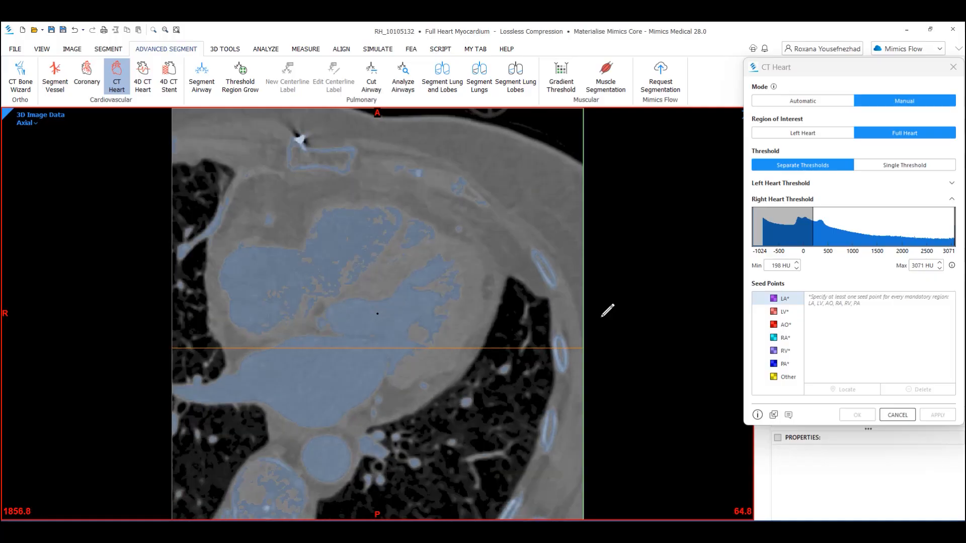
scroll(607, 310, down, 5)
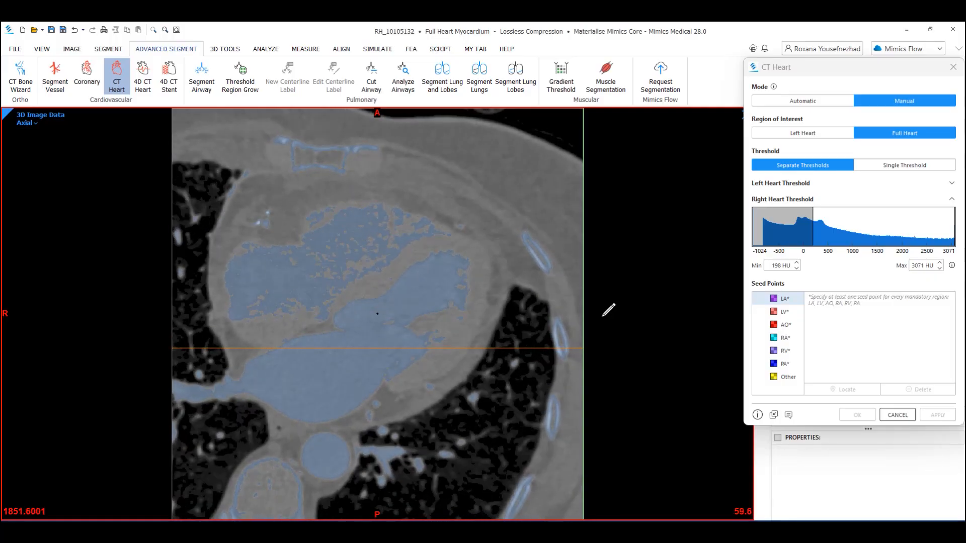
click(315, 379)
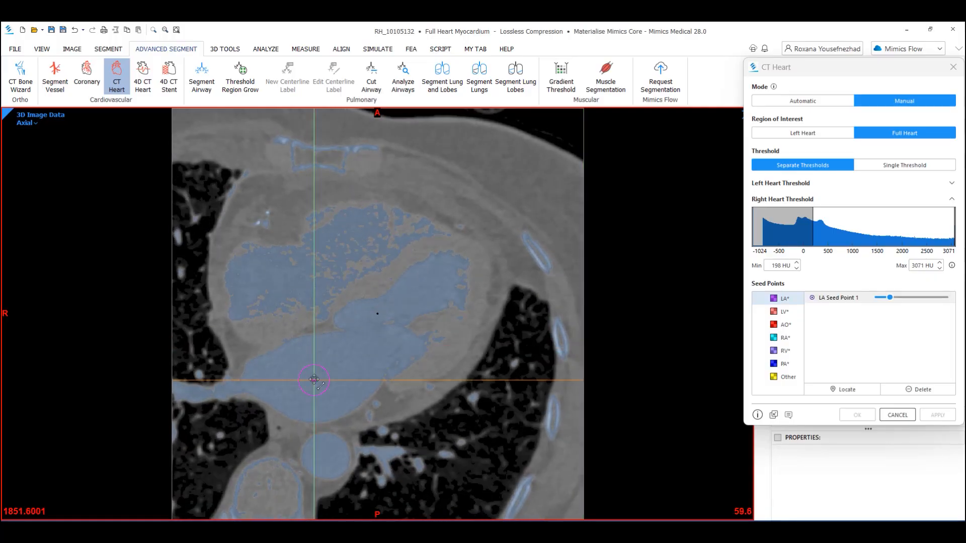
mouse_move(344, 390)
mouse_down()
mouse_move(353, 395)
mouse_move(338, 388)
mouse_up()
click(313, 381)
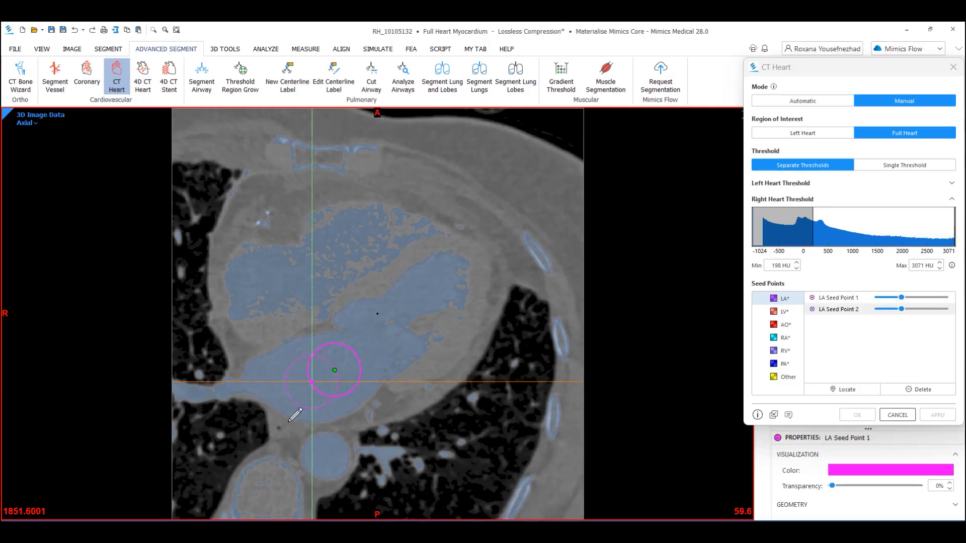
- Place an LV seed point inside the left ventricle on a lower axial slice
click(779, 312)
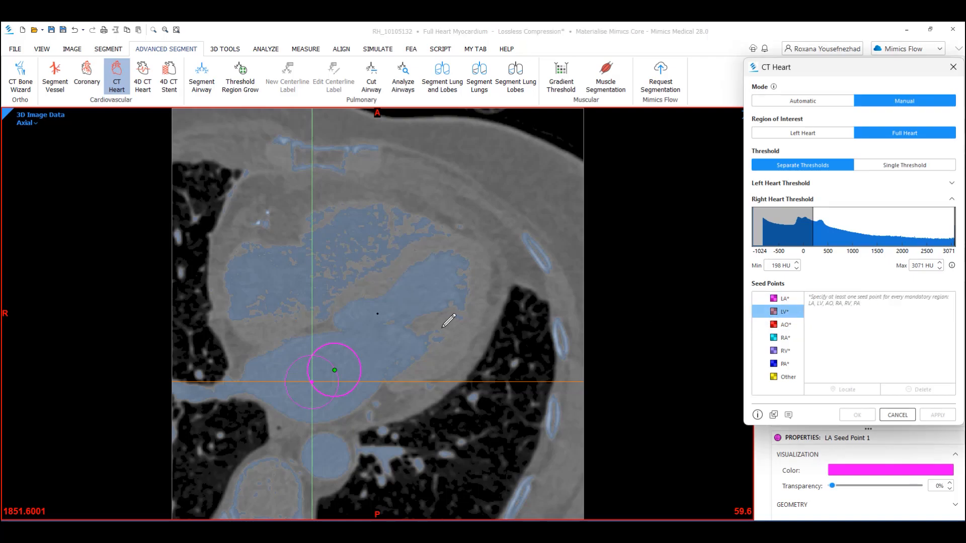
scroll(448, 320, down, 5)
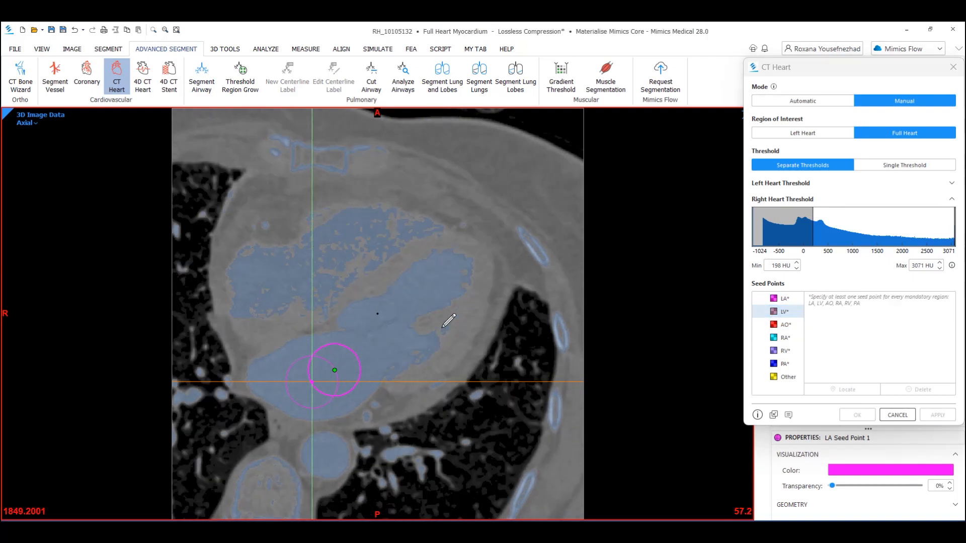
click(424, 284)
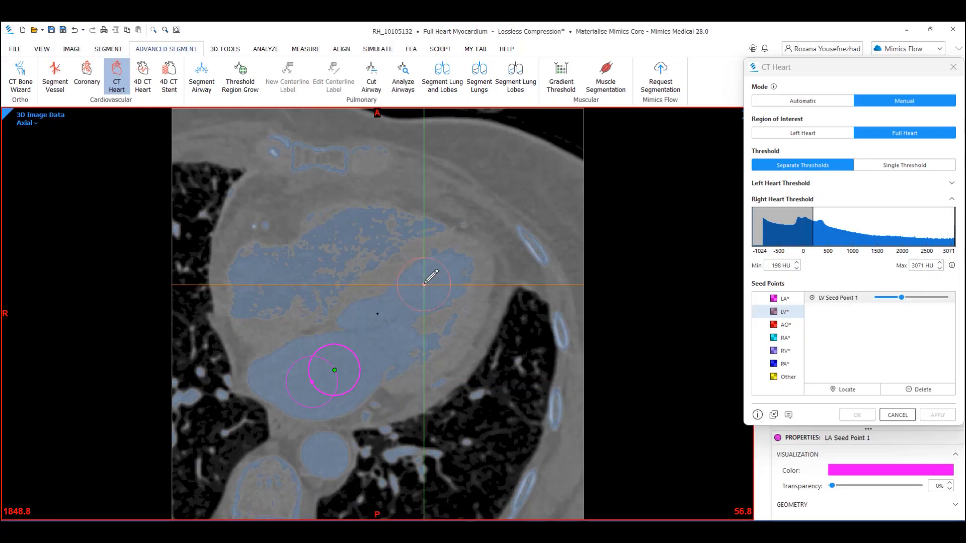
drag(442, 305, 428, 285)
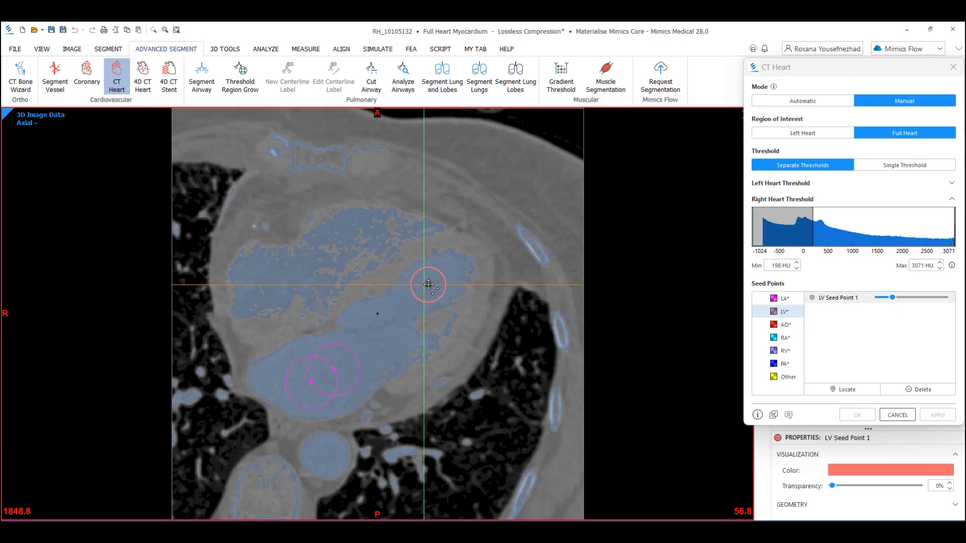
- Place an AO seed point in the center of the aorta on a higher axial slice
click(784, 324)
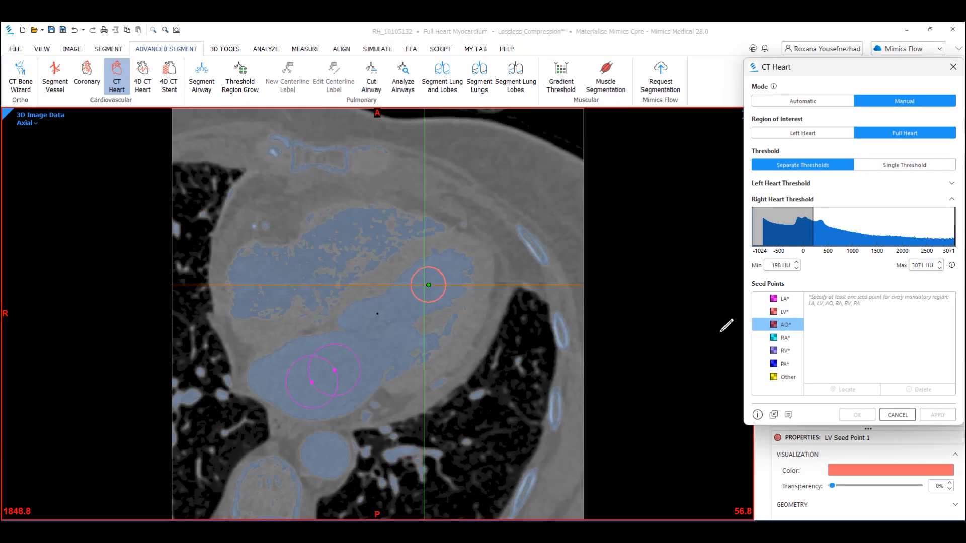
scroll(636, 324, down, 15)
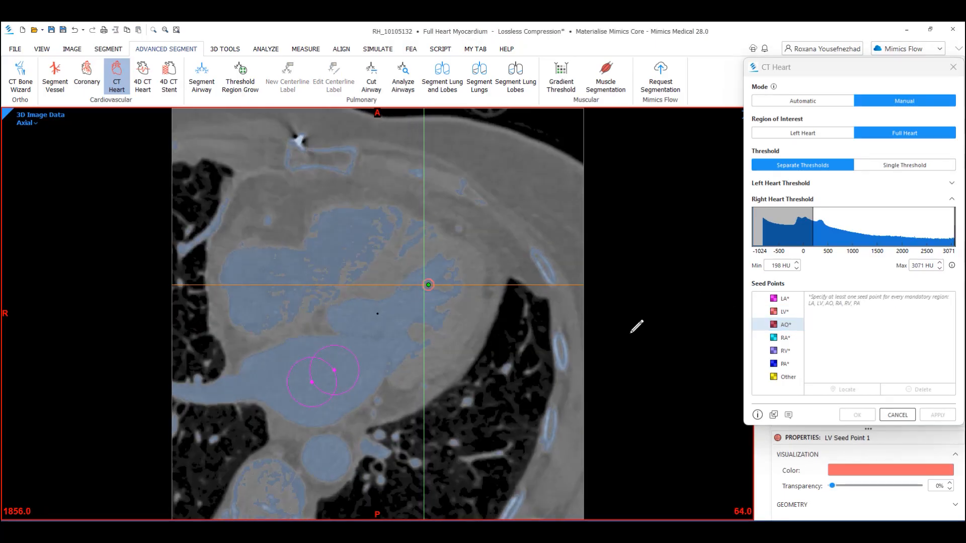
scroll(636, 325, down, 20)
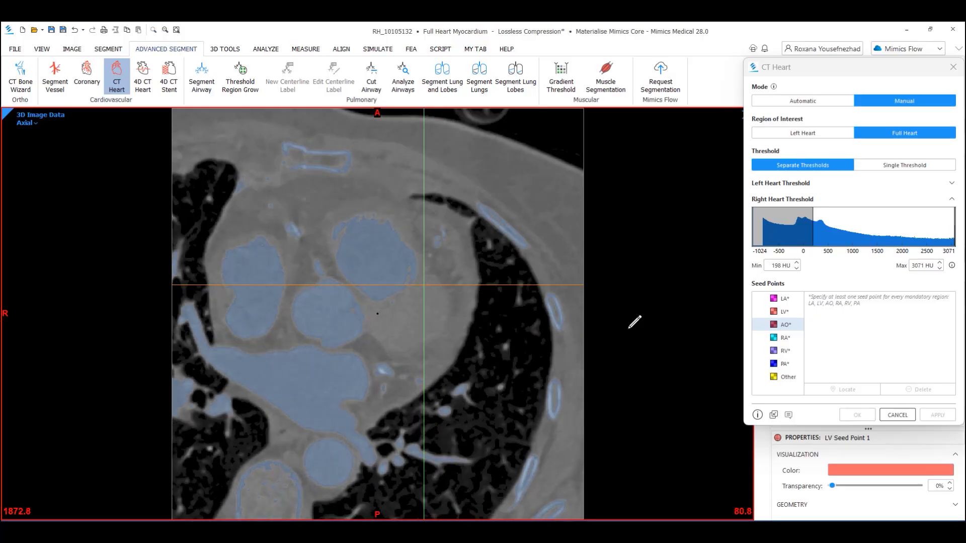
scroll(635, 321, down, 4)
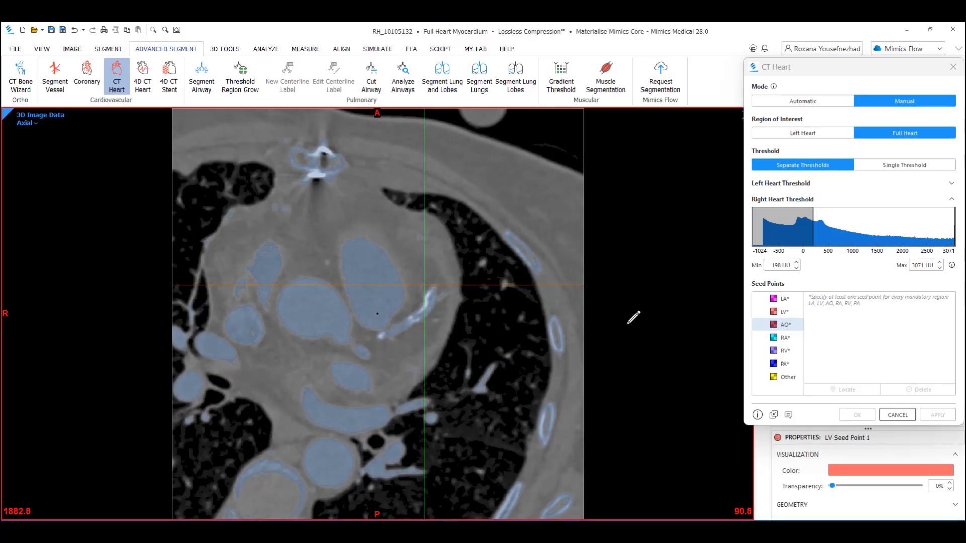
scroll(626, 322, up, 1)
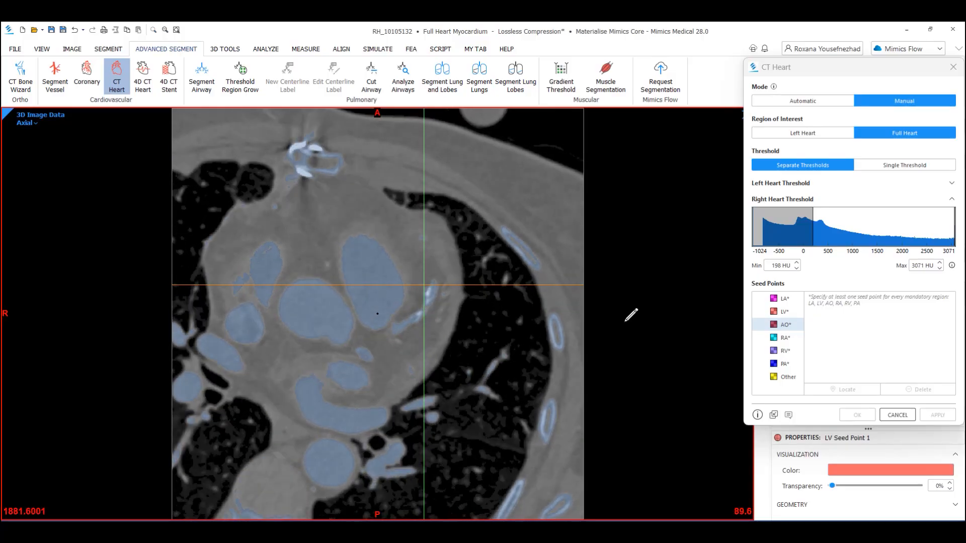
click(312, 303)
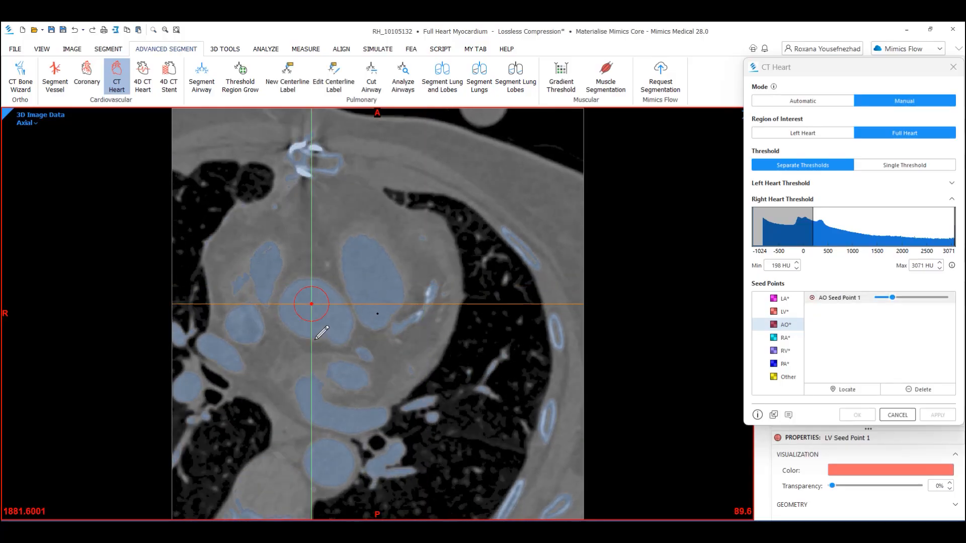
- Select the RA seed class and browse axial slices to locate the right atrium
click(786, 340)
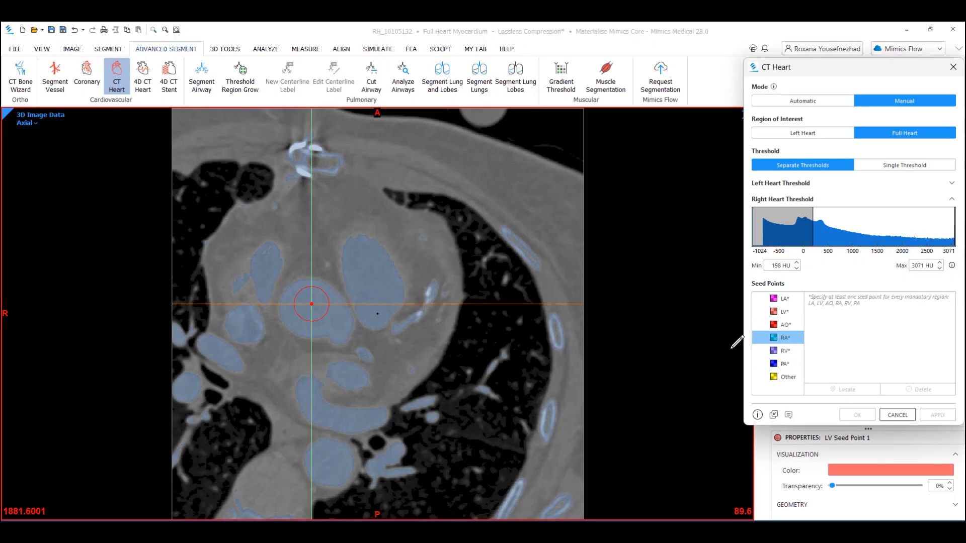
scroll(735, 340, up, 20)
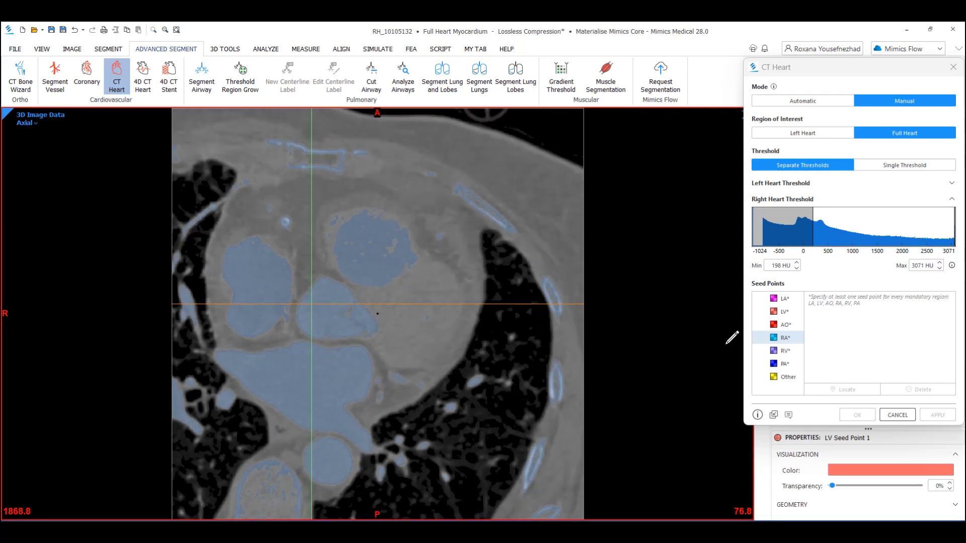
scroll(731, 336, up, 20)
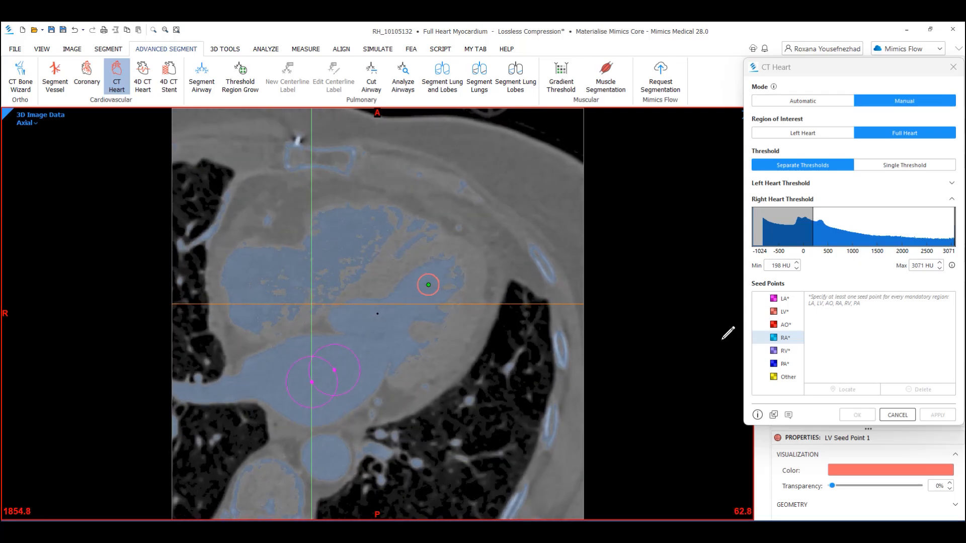
scroll(727, 332, up, 4)
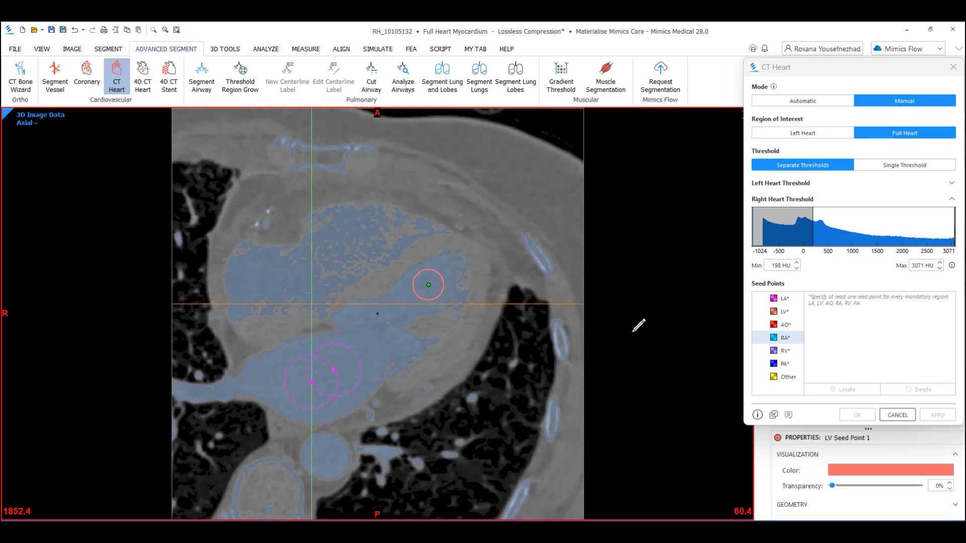
scroll(607, 330, down, 1)
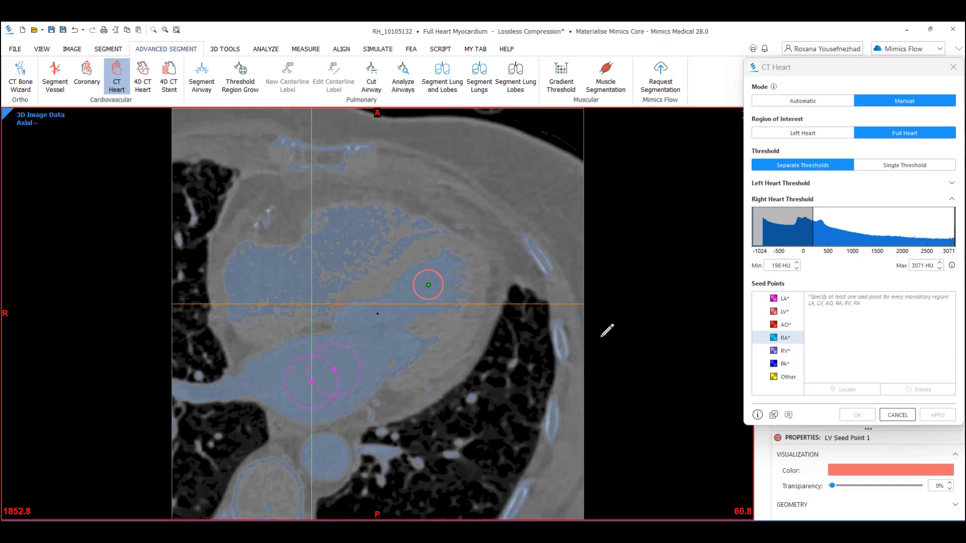
scroll(607, 330, up, 1)
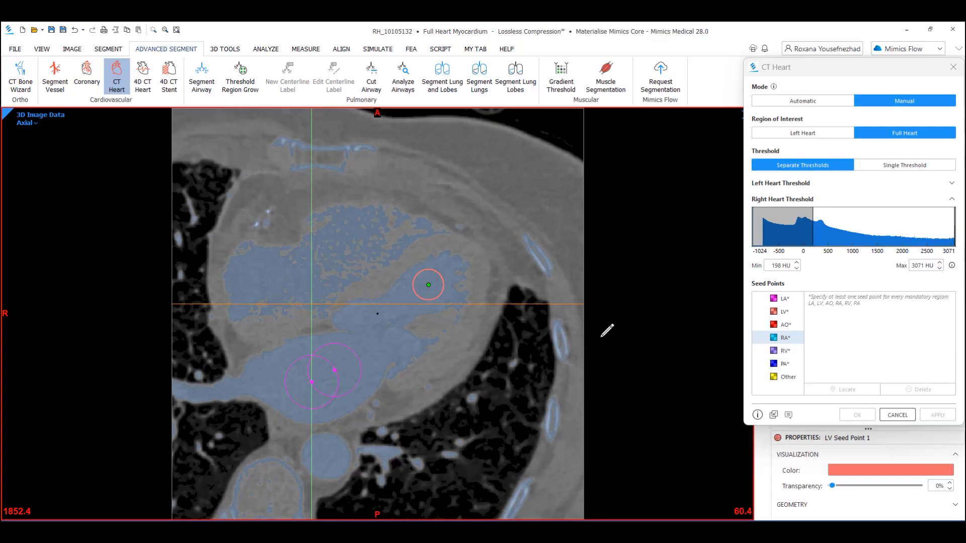
- Set the right heart threshold minimum to 100 HU
click(779, 265)
key(BackSpace)
key(BackSpace)
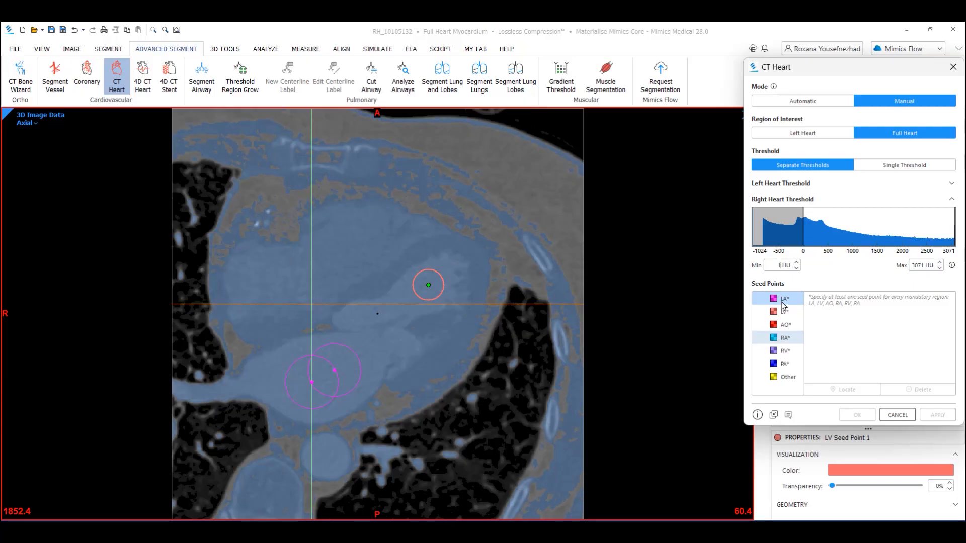
text(00)
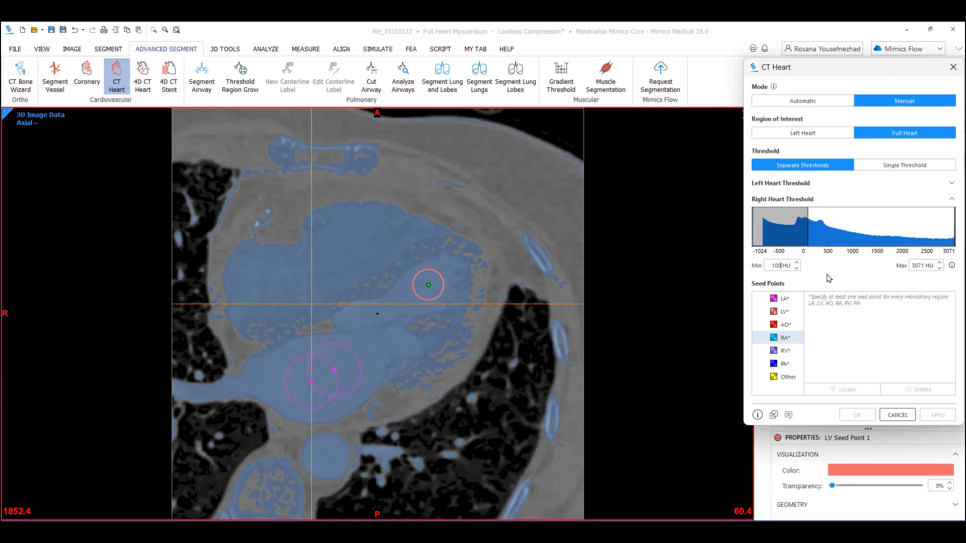
- Place an RA seed point inside the right atrium
click(783, 337)
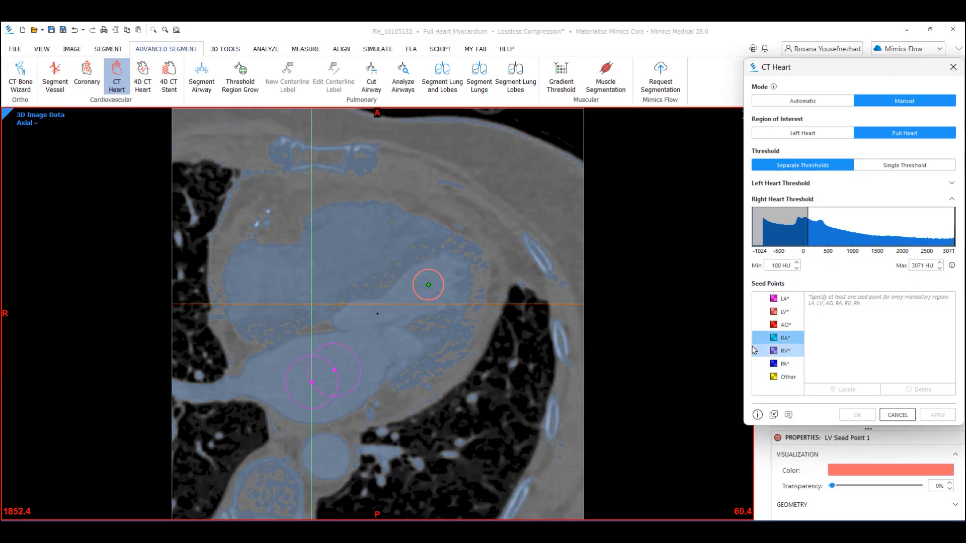
click(276, 281)
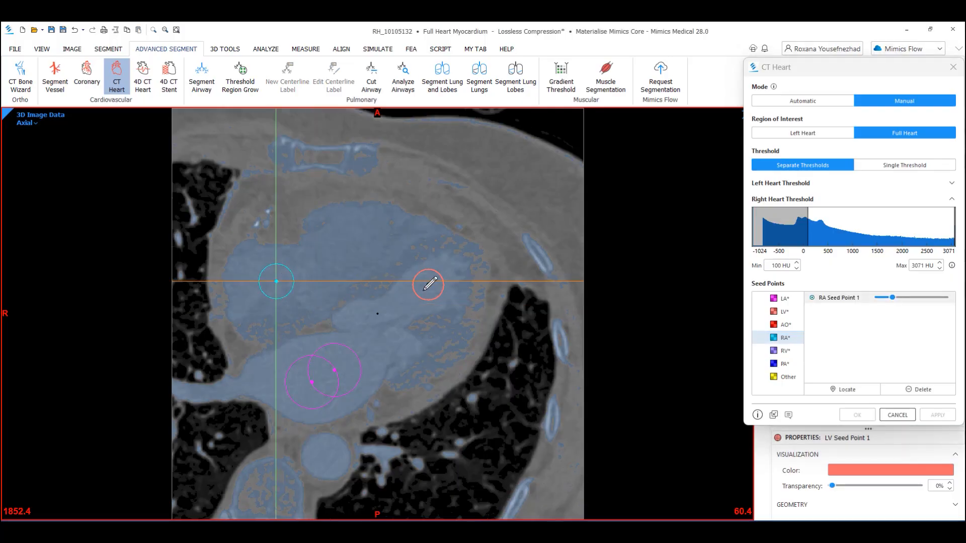
- Place an RV seed point inside the right ventricle on a slightly higher axial slice
scroll(429, 285, up, 2)
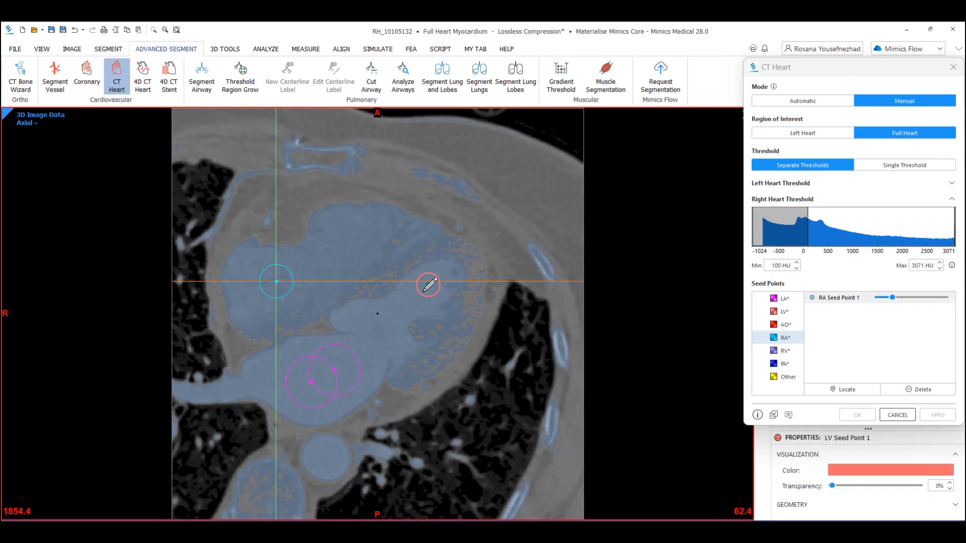
click(785, 352)
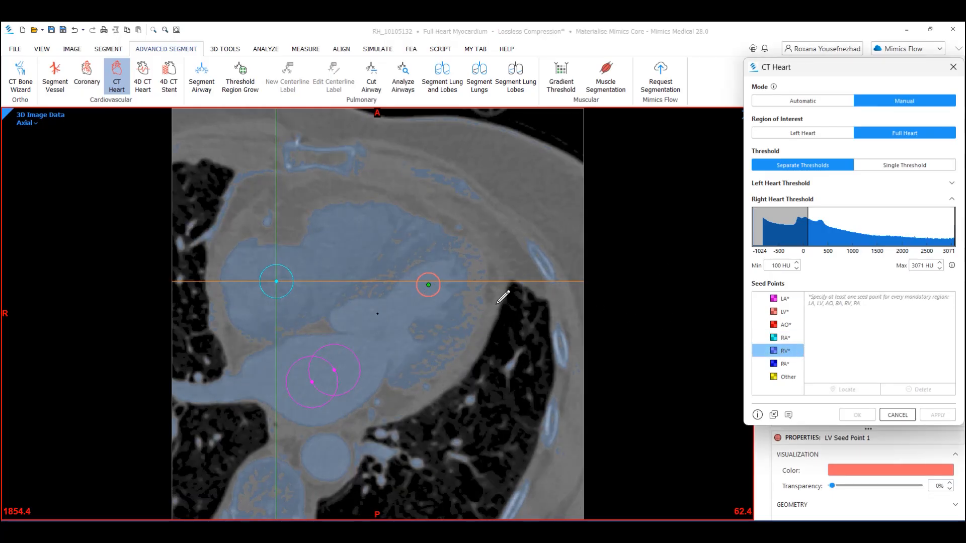
click(347, 238)
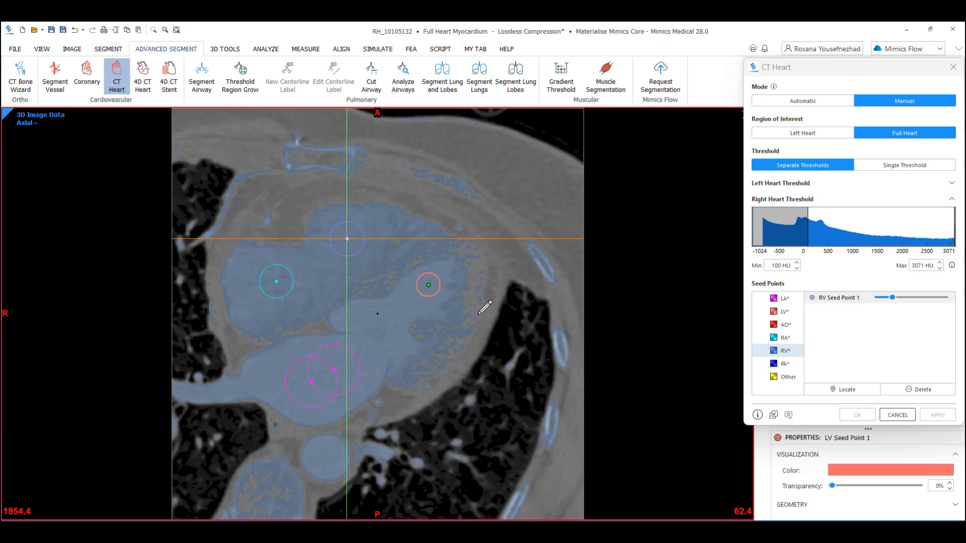
- Browse up to the pulmonary artery level and place a PA seed point in the pulmonary artery
scroll(483, 315, up, 15)
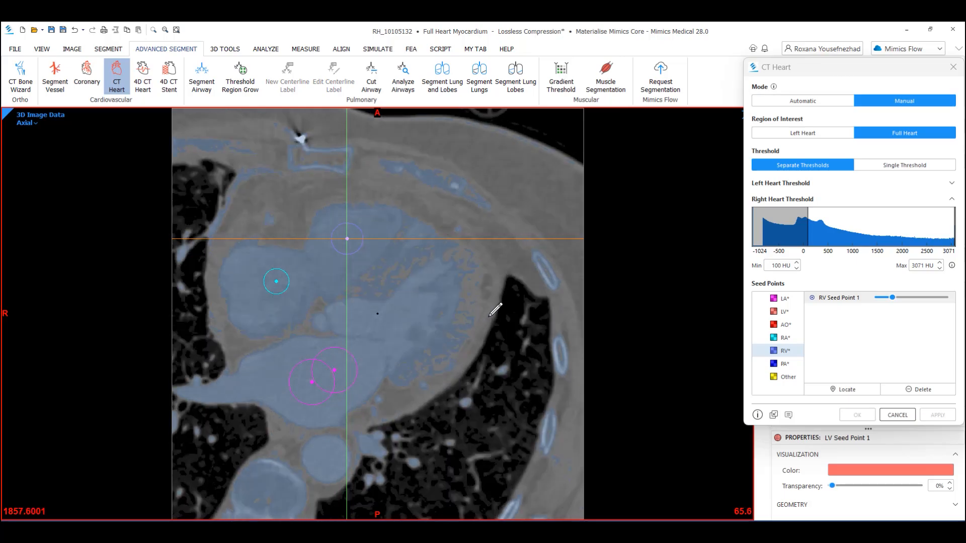
scroll(498, 309, up, 17)
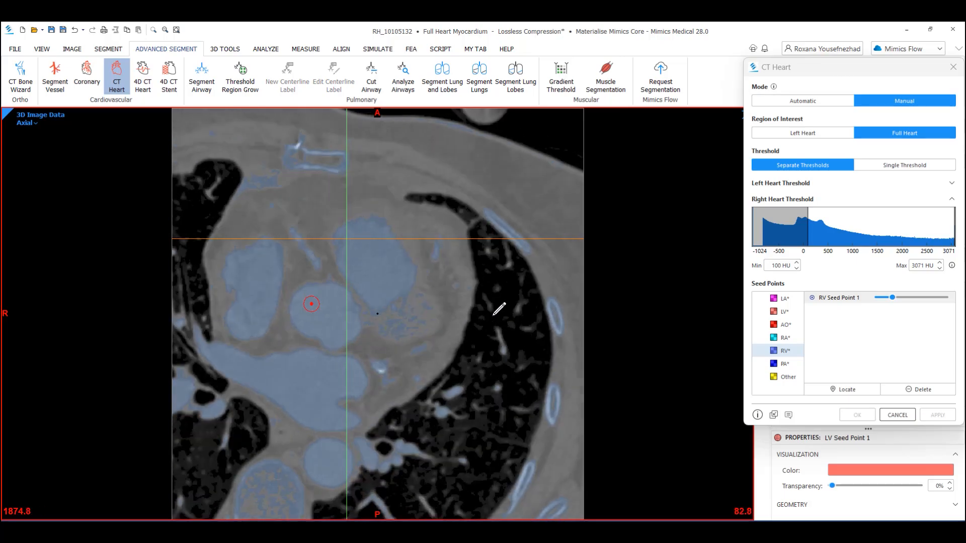
scroll(507, 306, up, 10)
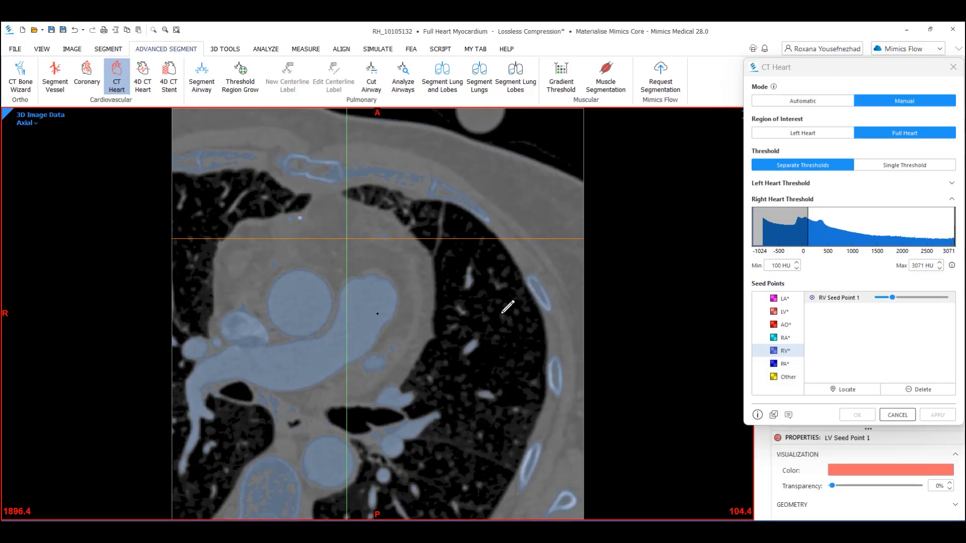
scroll(508, 308, up, 1)
scroll(507, 308, down, 2)
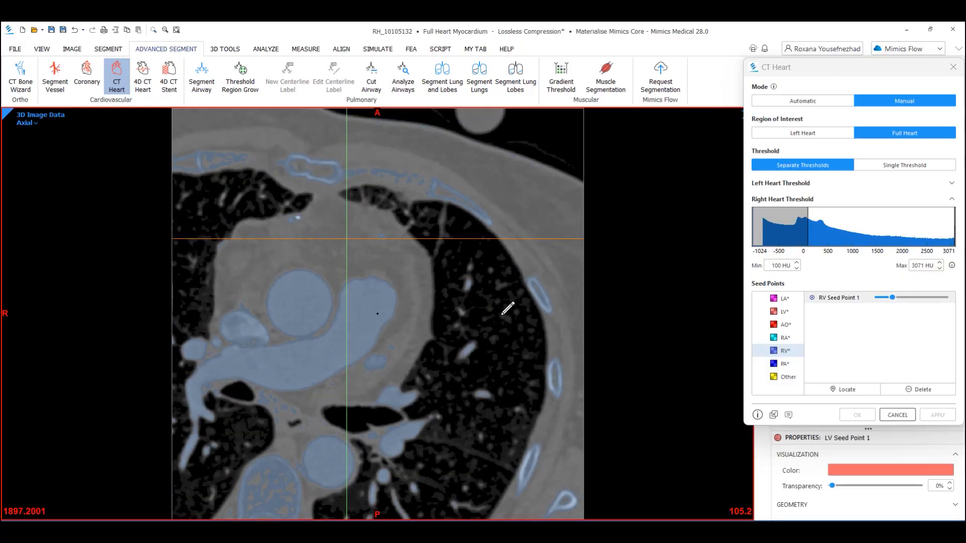
scroll(505, 308, down, 1)
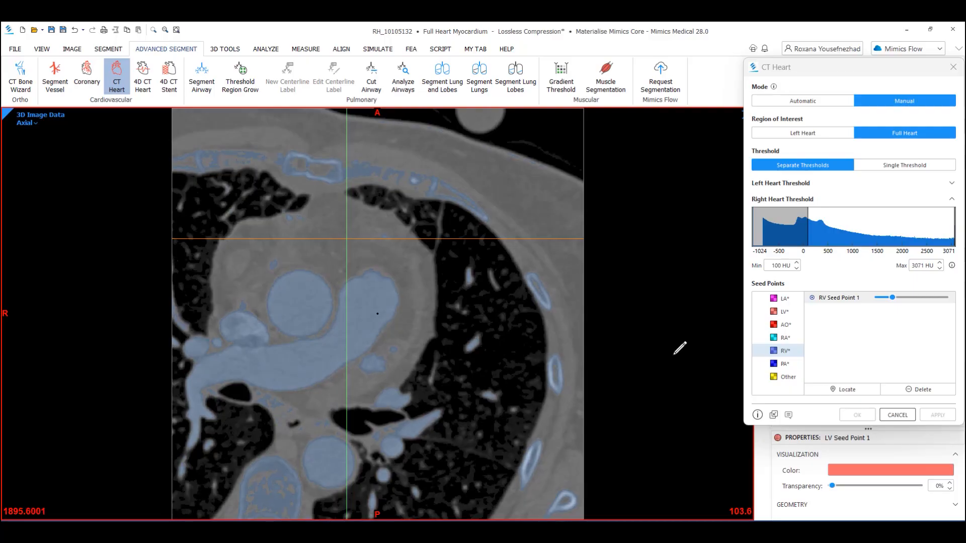
click(784, 364)
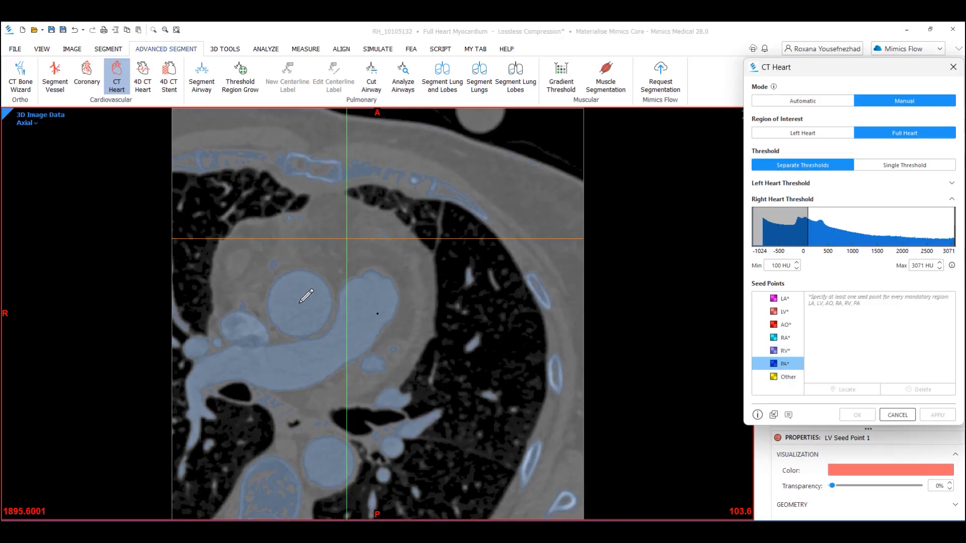
click(296, 361)
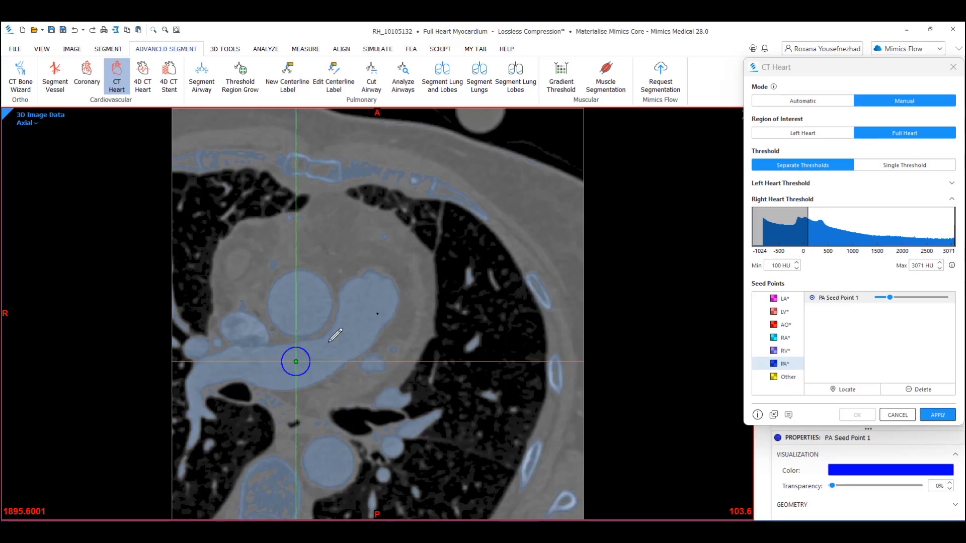
- Place four Other seed points along the anterior chest wall in the sagittal view
click(788, 376)
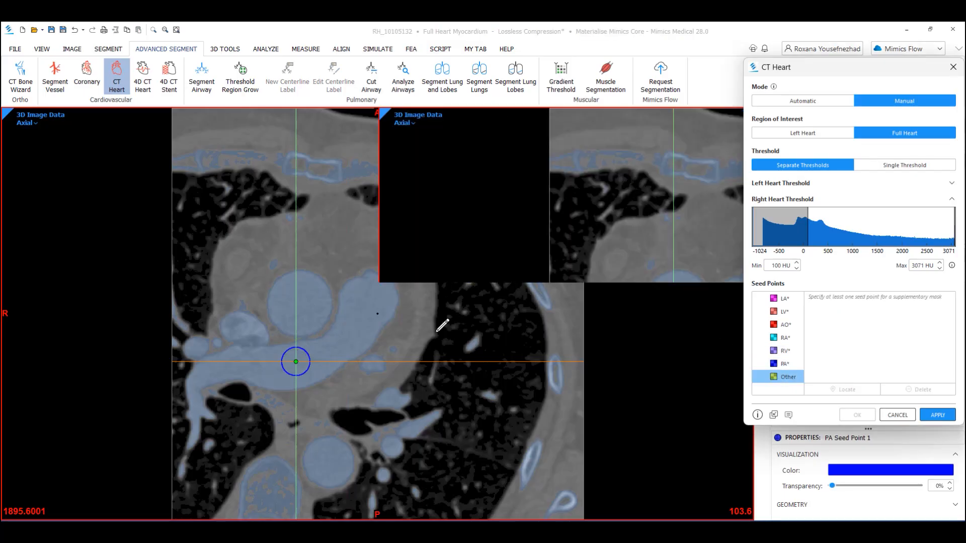
key(space)
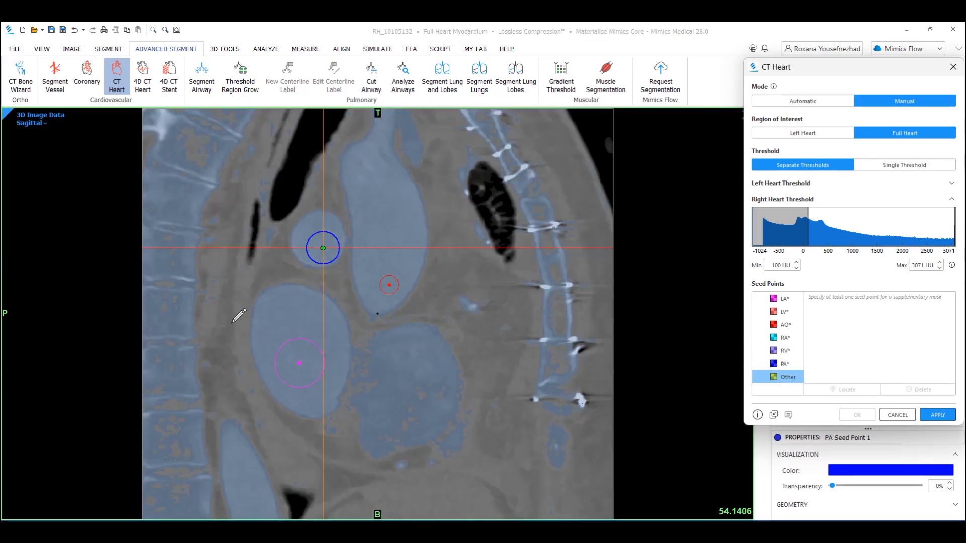
click(178, 172)
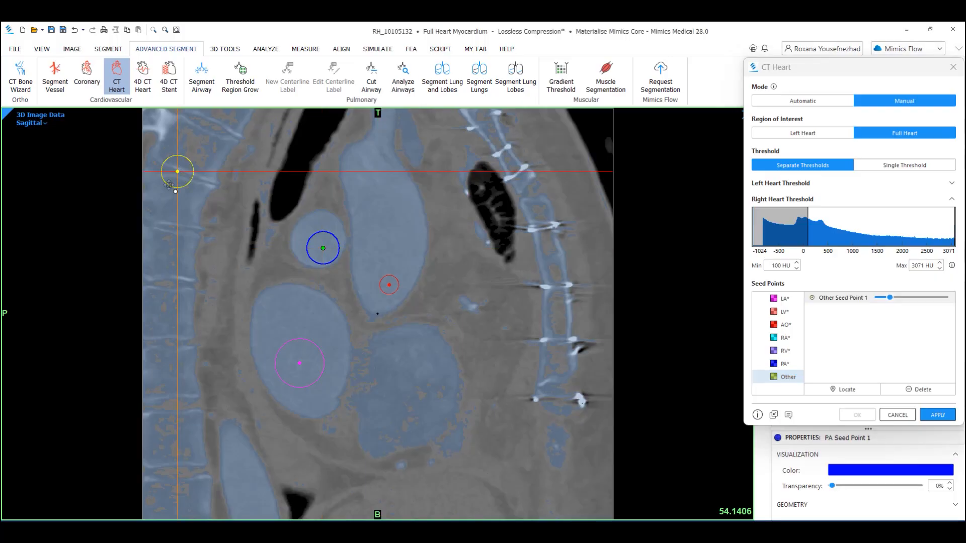
click(159, 264)
click(161, 358)
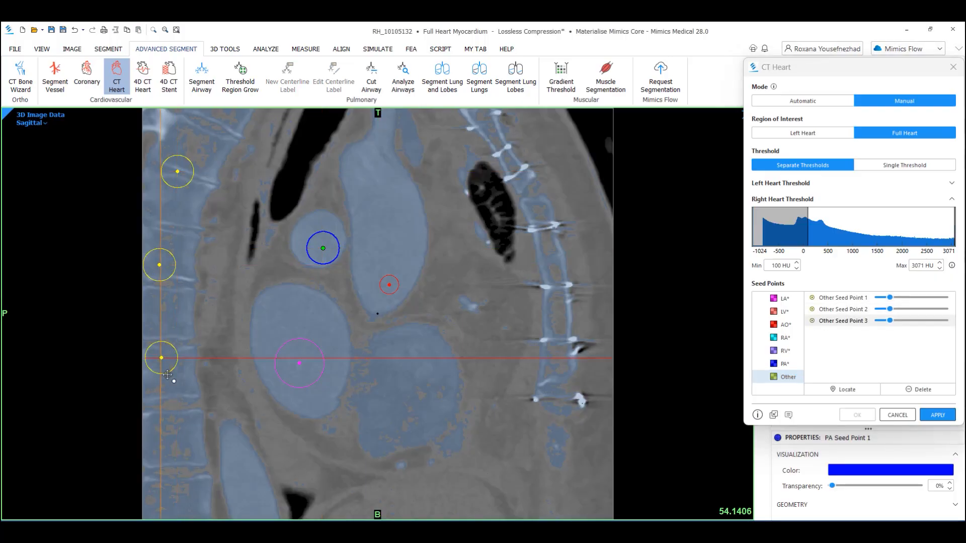
click(180, 432)
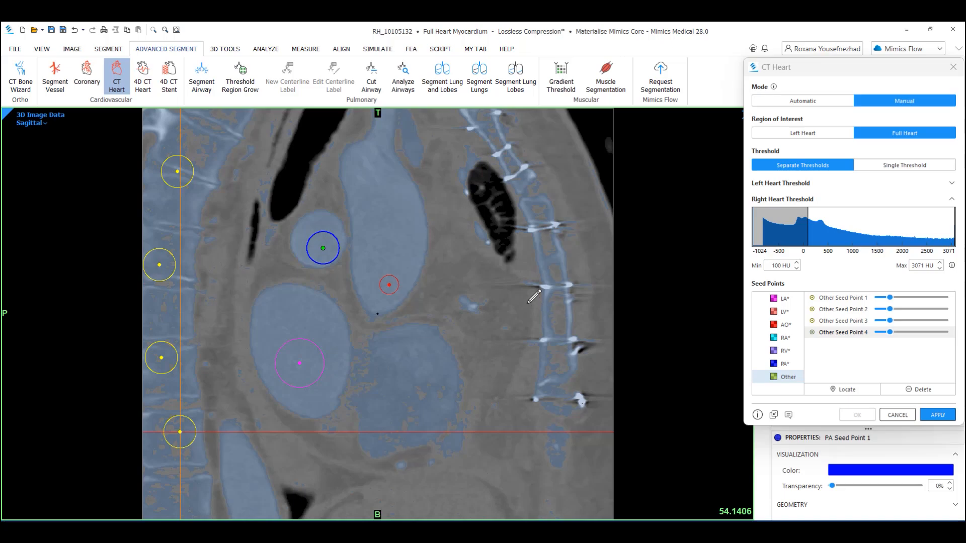
- Inspect the placed seed points in the 3D view with the volume rendering hidden
key(space)
key(space)
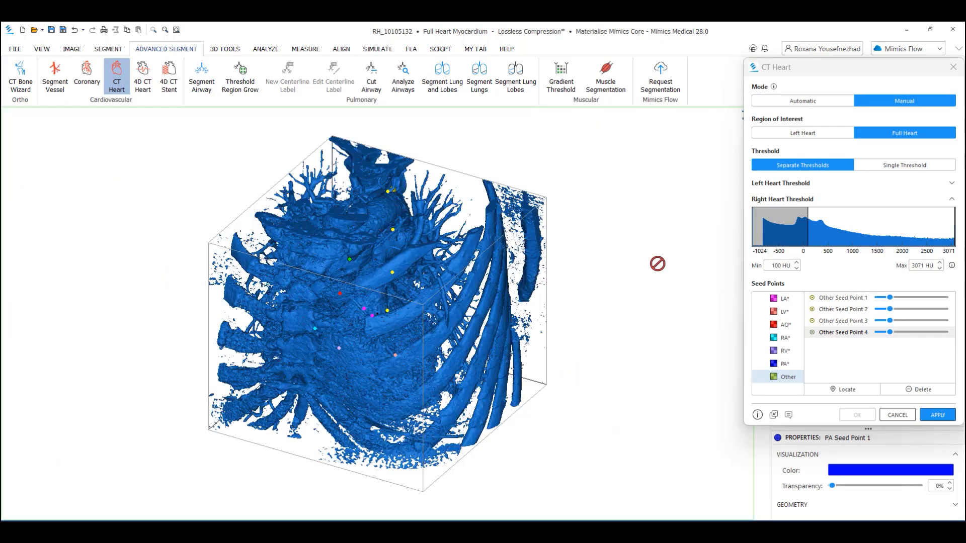
scroll(358, 304, up, 2)
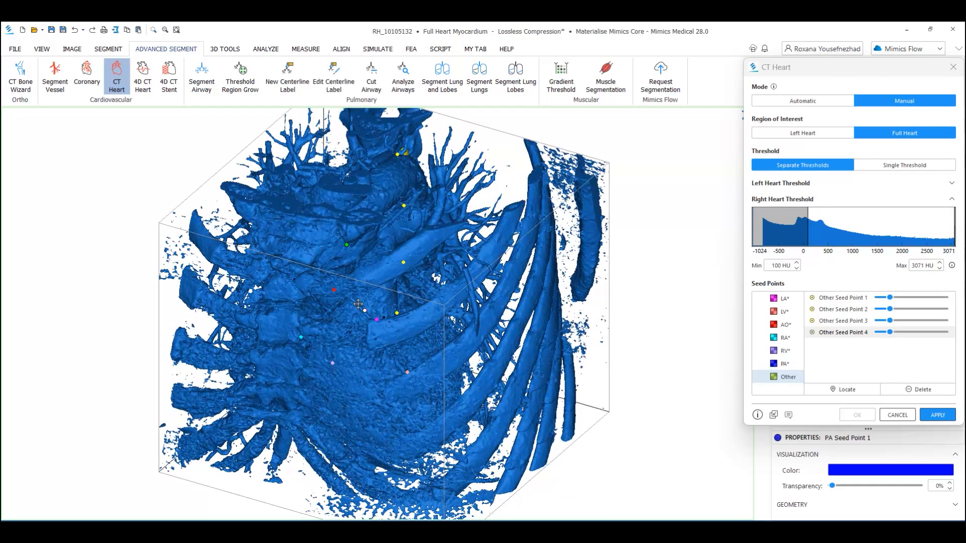
scroll(357, 304, down, 2)
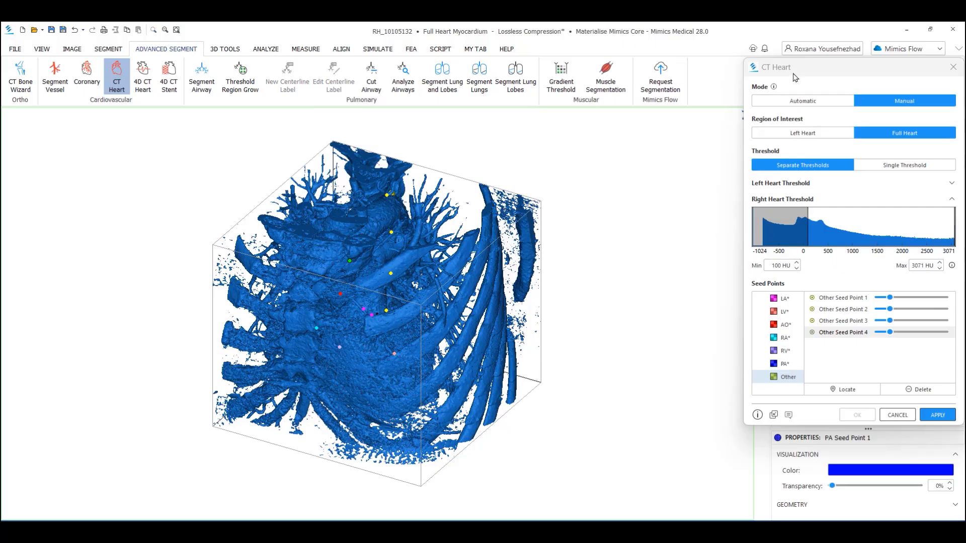
drag(794, 77, 830, 111)
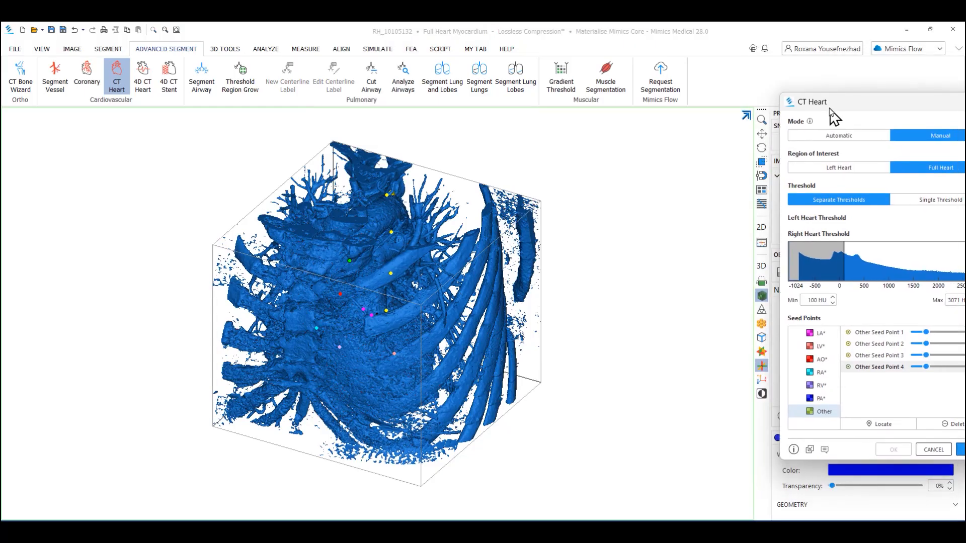
click(762, 299)
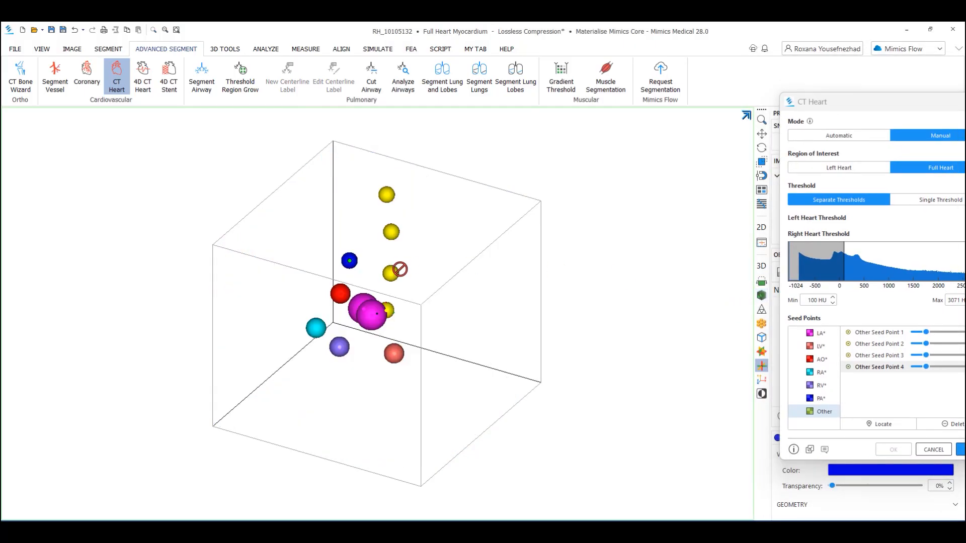
scroll(397, 270, up, 2)
scroll(400, 271, down, 1)
drag(849, 109, 732, 102)
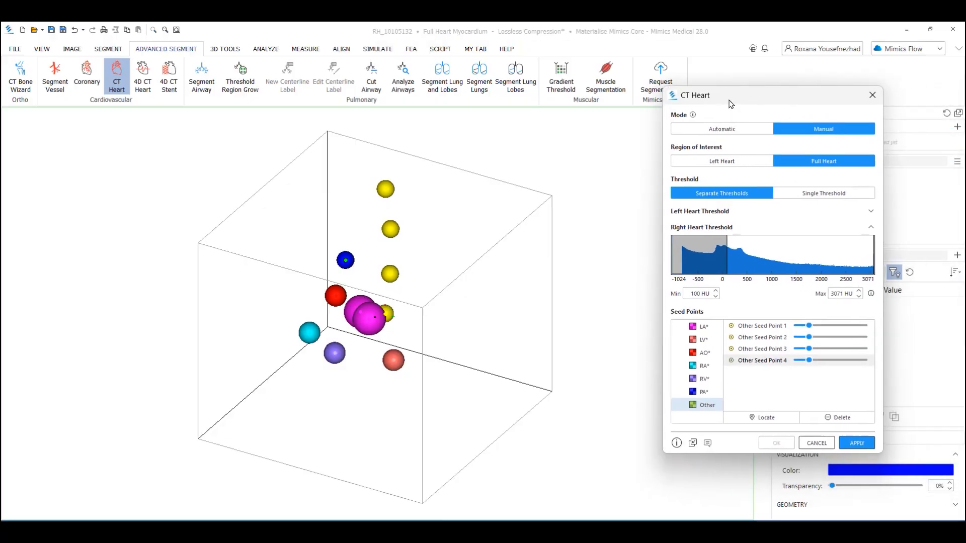
- Apply the manual CT Heart segmentation and confirm it
click(847, 445)
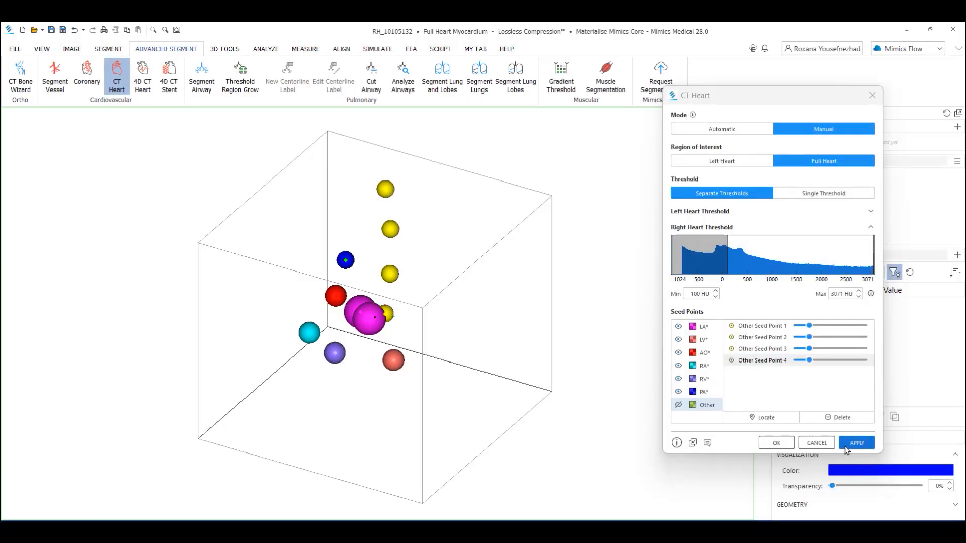
click(779, 446)
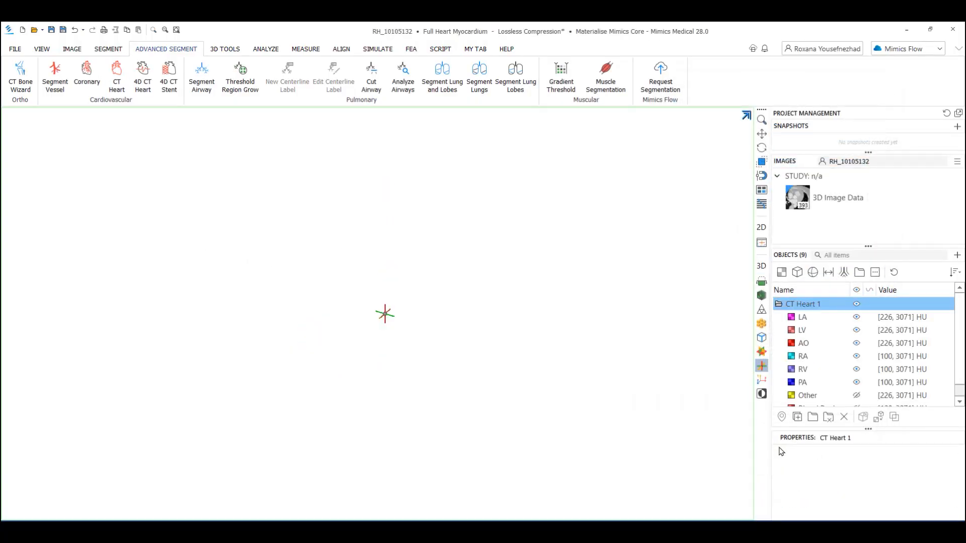
- Select the LA through PA masks and examine them in the 3D view
click(810, 319)
drag(810, 320, 806, 388)
click(761, 295)
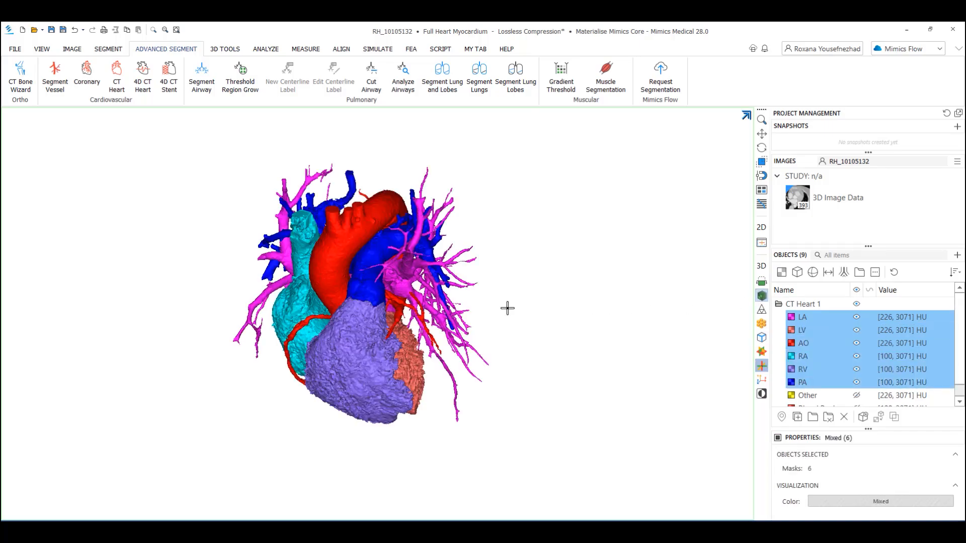
scroll(387, 321, up, 3)
scroll(394, 323, down, 3)
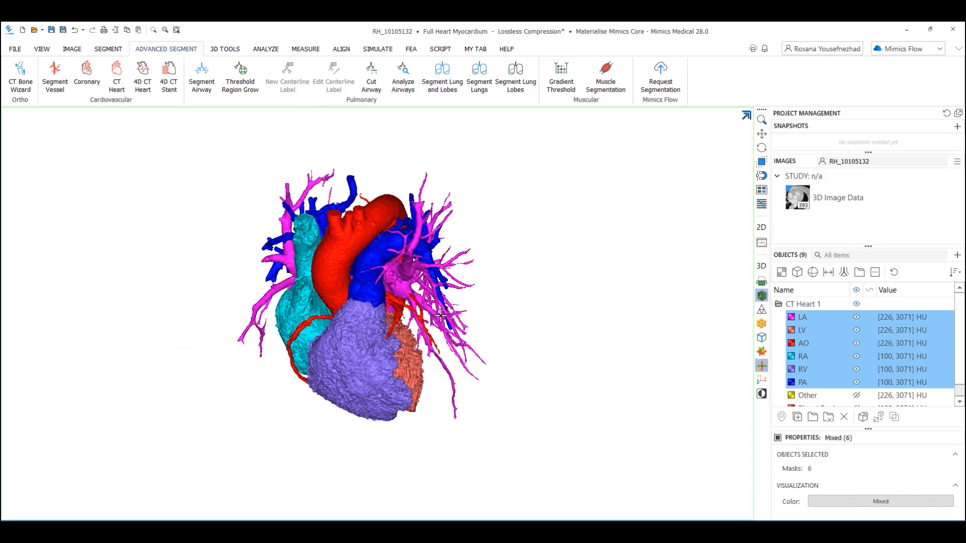
right_drag(441, 316, 406, 319)
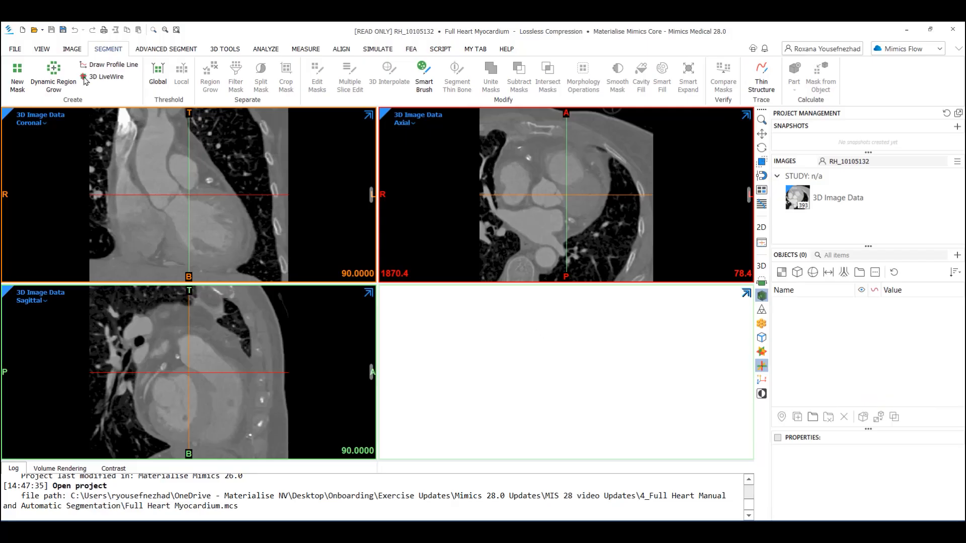
- Run CT Heart in Automatic mode for the full heart with Myocardium enabled and confirm the result
click(166, 49)
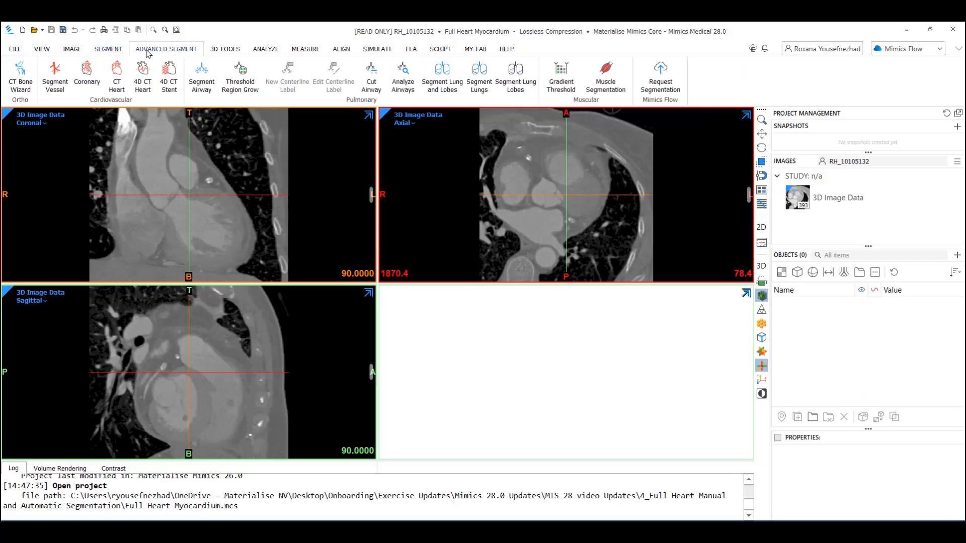
click(117, 82)
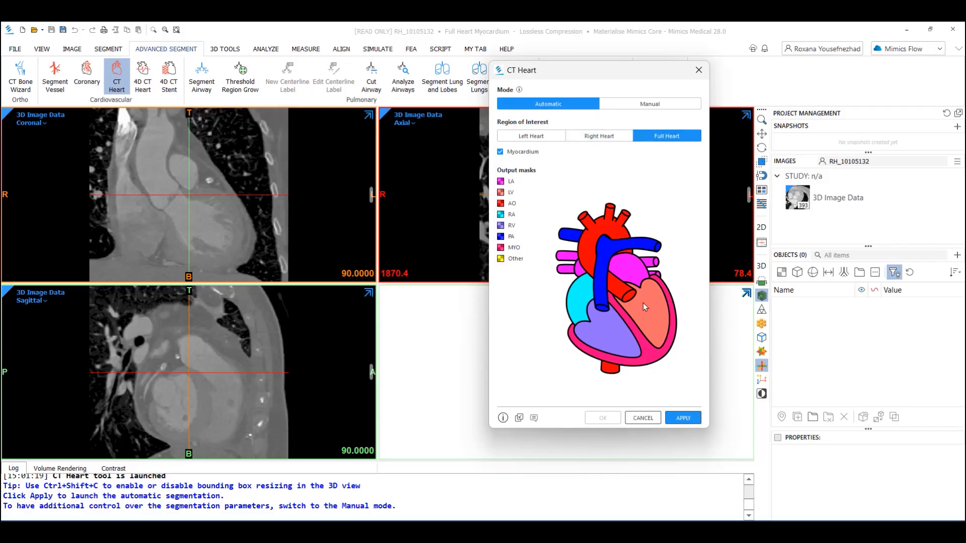
click(682, 418)
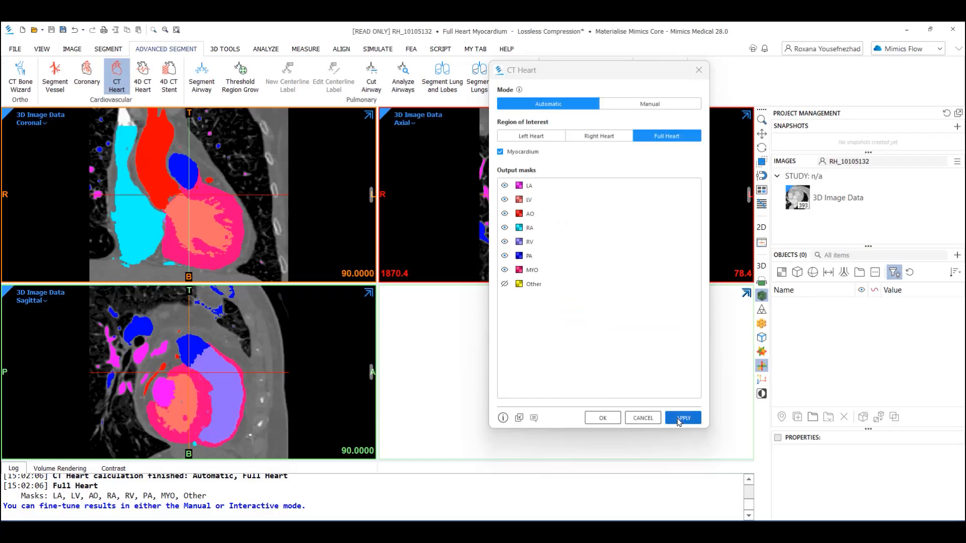
click(599, 421)
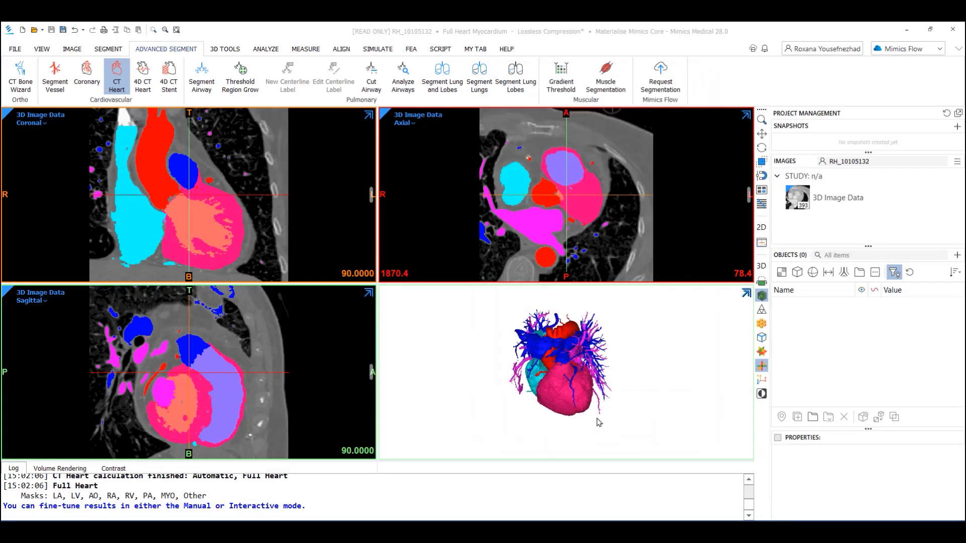
- Preview the LA and LV masks individually in the 3D view
click(798, 273)
click(781, 272)
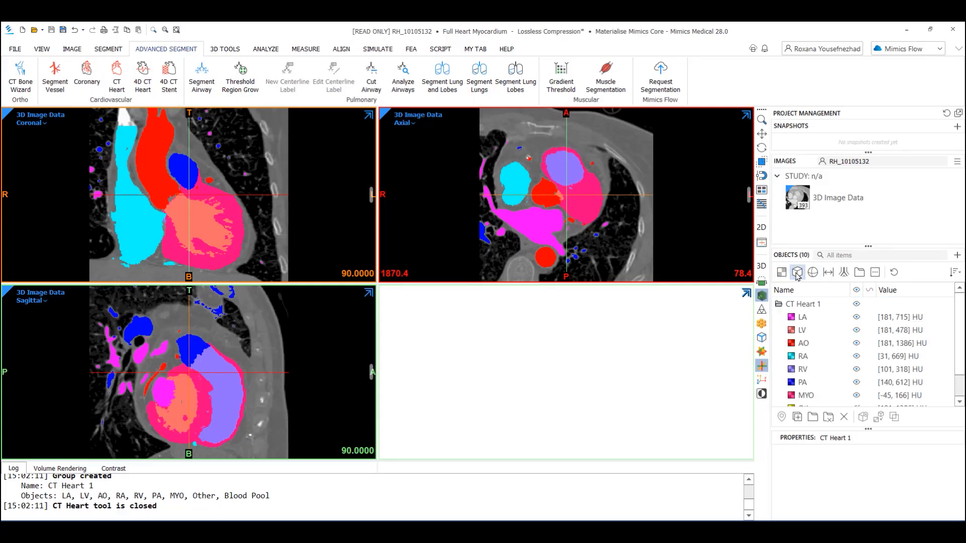
scroll(789, 322, down, 3)
scroll(786, 306, up, 2)
click(803, 317)
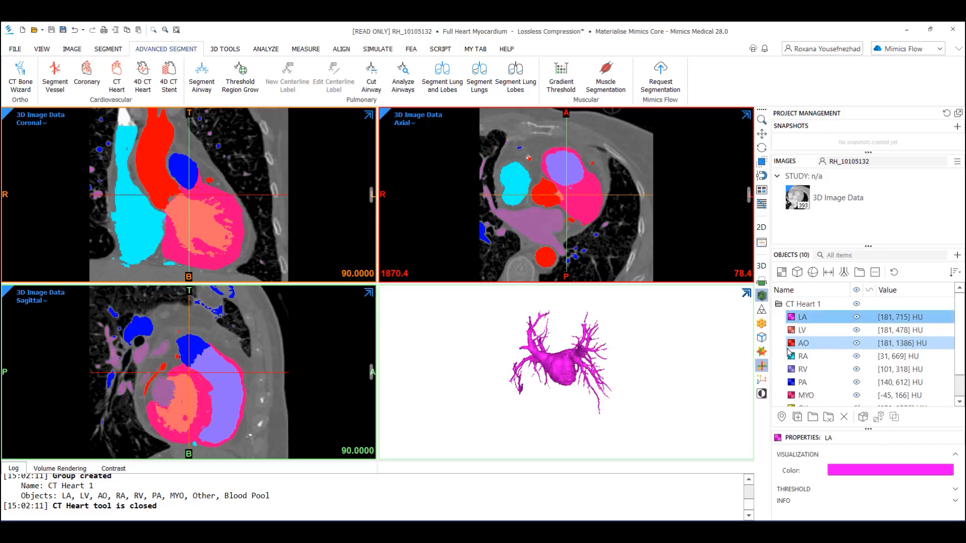
click(803, 331)
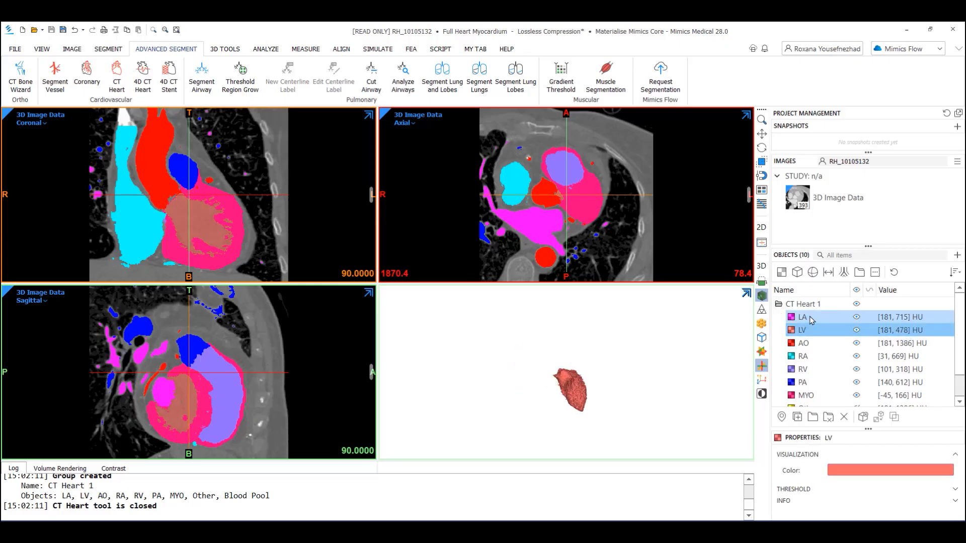
- Select the LA, LV, AO, RA, RV and PA masks together to display them in 3D
click(809, 318)
ctrl+click(803, 331)
ctrl+click(804, 343)
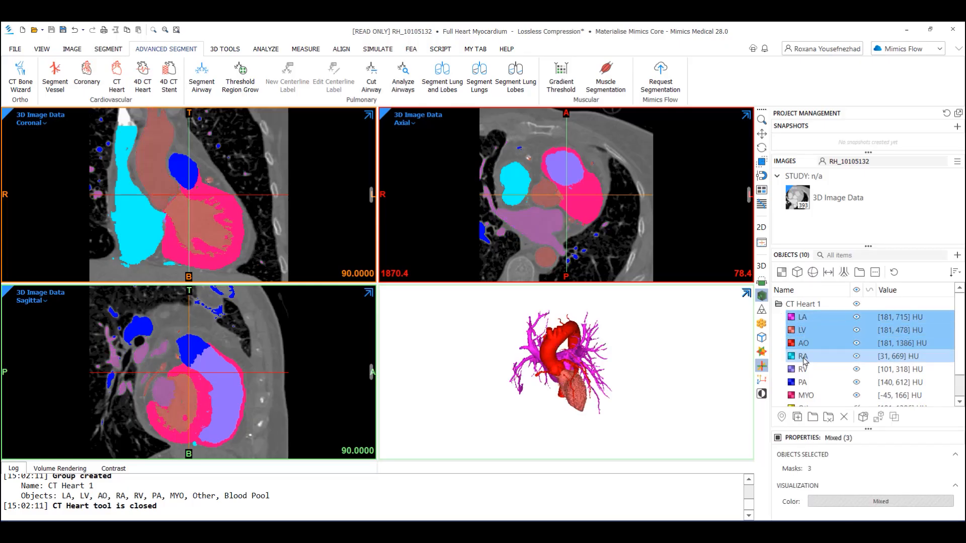
ctrl+click(804, 356)
ctrl+click(803, 370)
ctrl+click(804, 382)
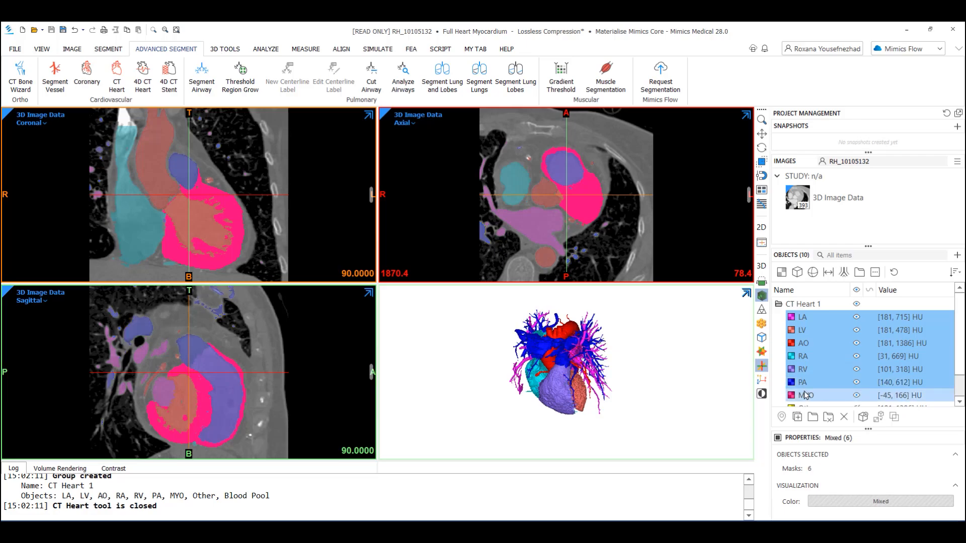
- Add the MYO mask to the selection and enlarge the 3D view to inspect all seven heart masks
ctrl+click(806, 396)
scroll(584, 394, up, 1)
key(space)
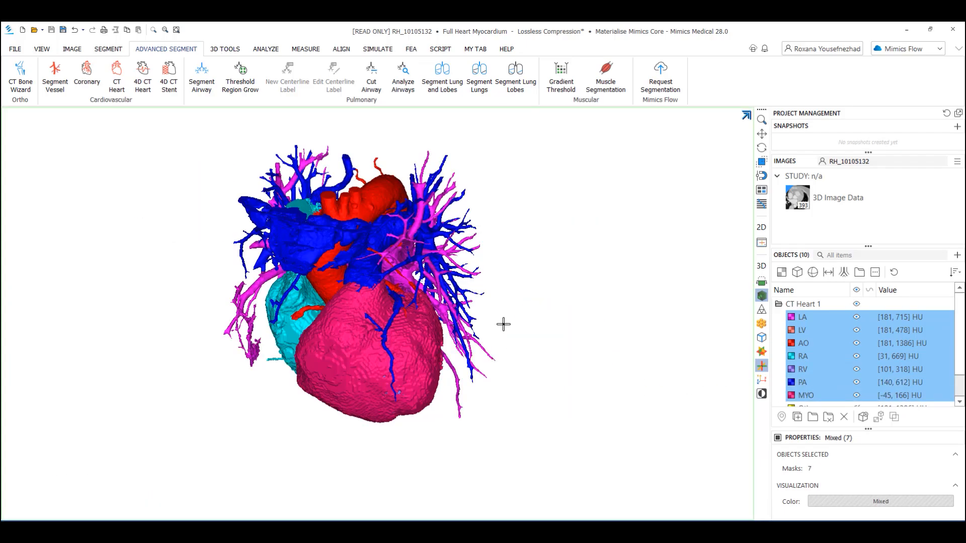
scroll(476, 312, up, 3)
scroll(474, 312, down, 2)
mouse_move(466, 308)
right_down()
mouse_move(347, 393)
mouse_move(241, 349)
mouse_move(309, 362)
mouse_move(476, 310)
right_up()
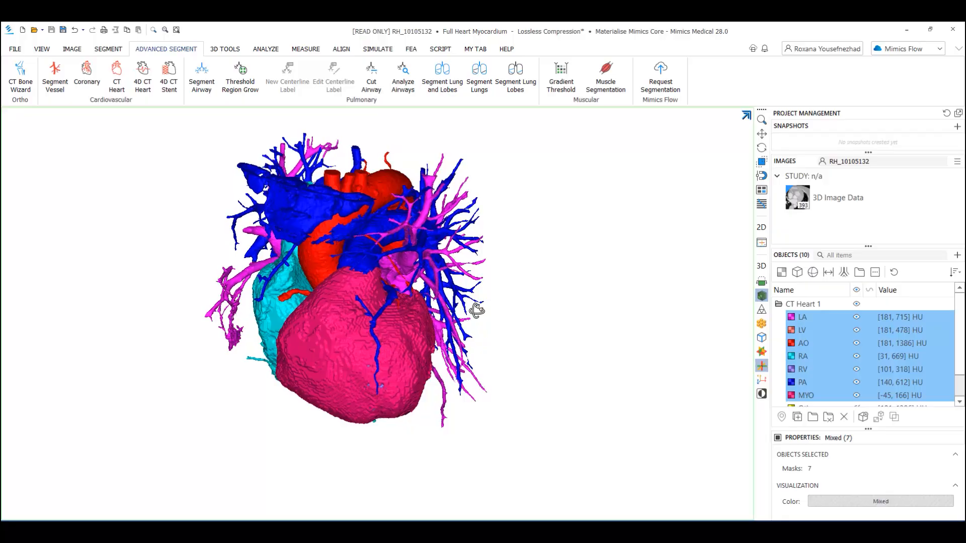
- Isolate the LA mask and, using Edit Masks in Remove lasso mode, cut the first pulmonary vein off the left atrium
click(795, 321)
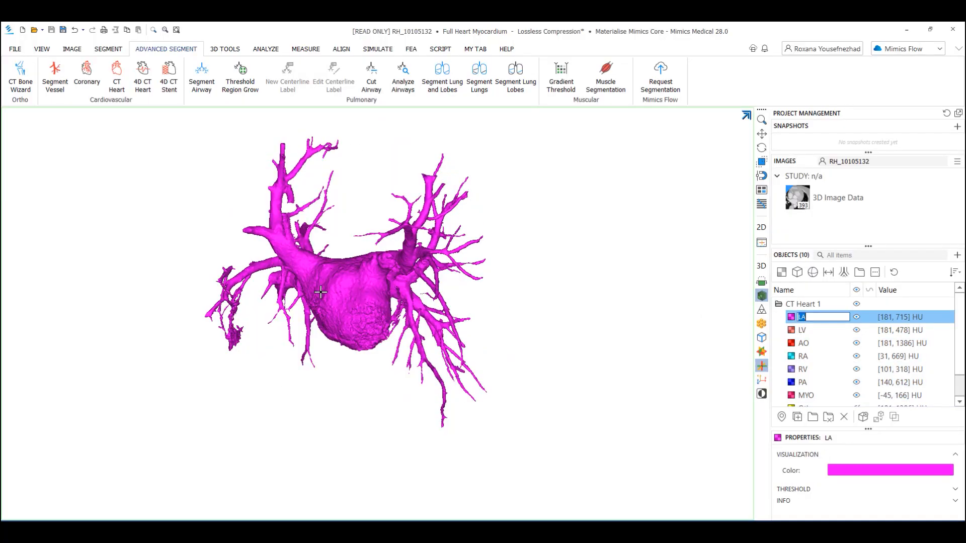
click(106, 49)
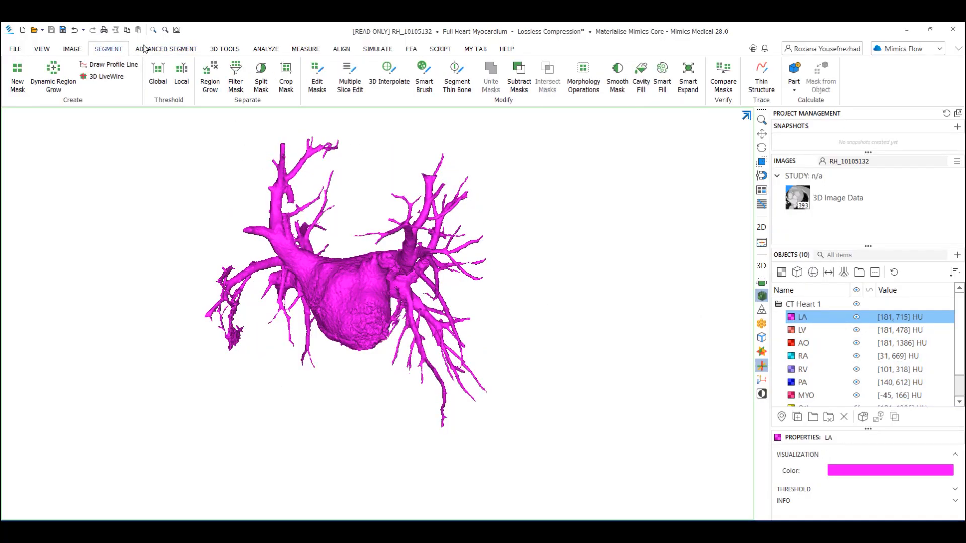
click(317, 78)
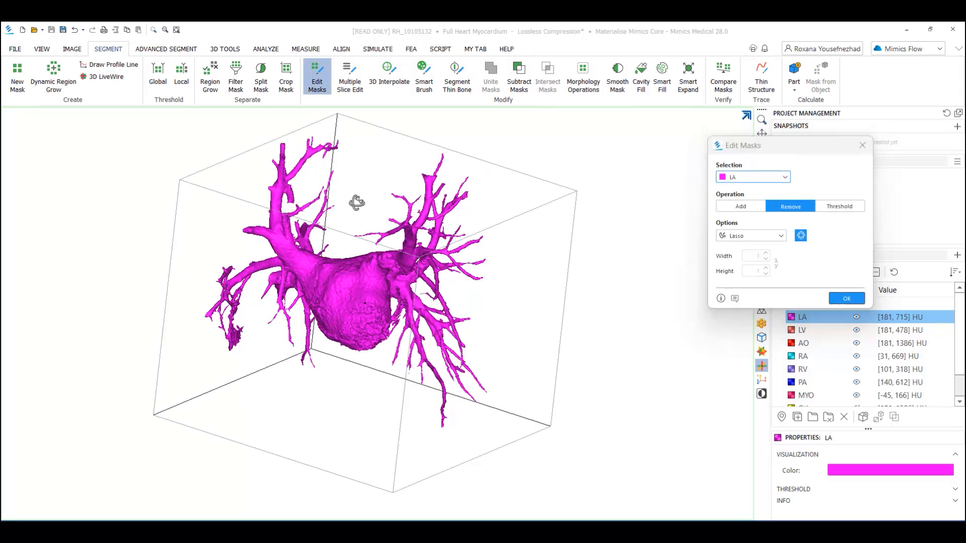
mouse_move(356, 203)
right_down()
mouse_move(433, 222)
mouse_move(360, 334)
mouse_move(342, 407)
mouse_move(340, 388)
right_up()
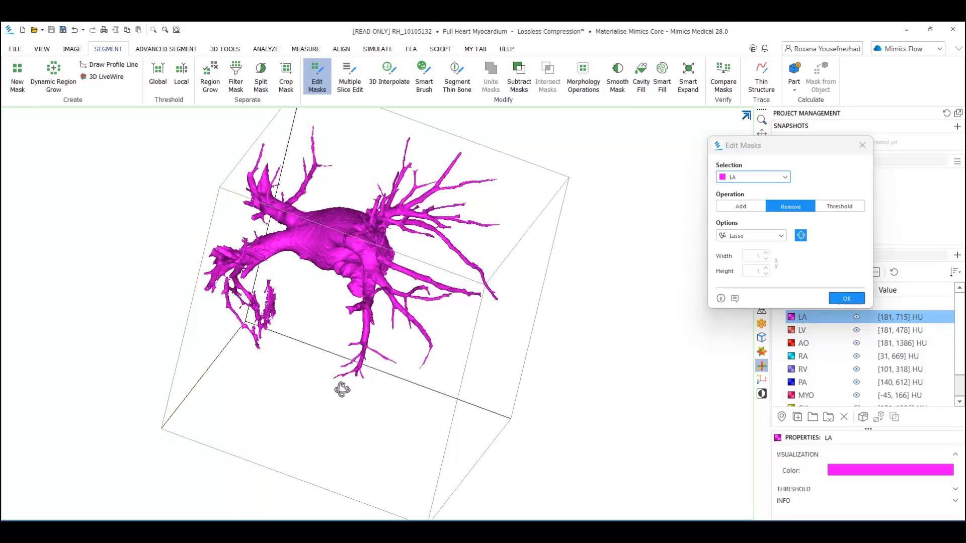
scroll(296, 192, up, 5)
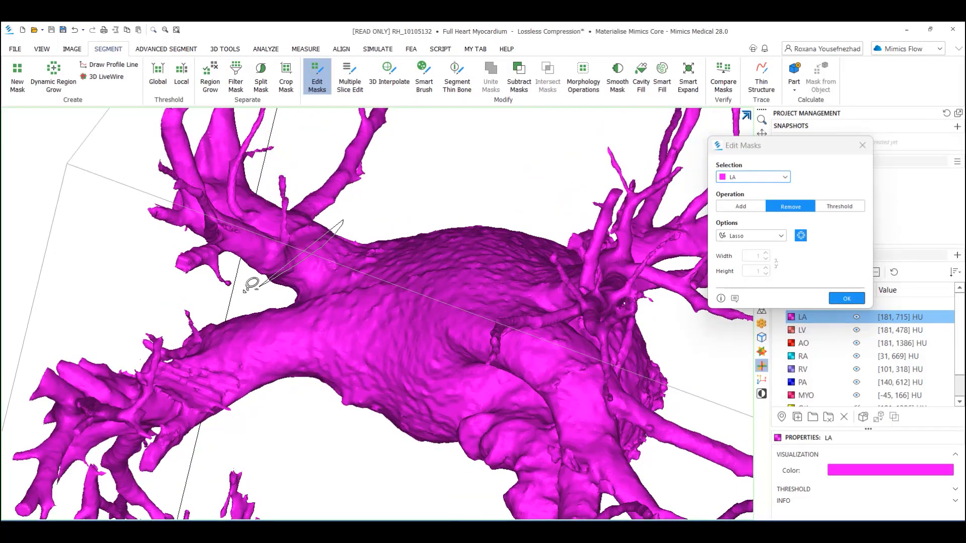
drag(232, 284, 269, 292)
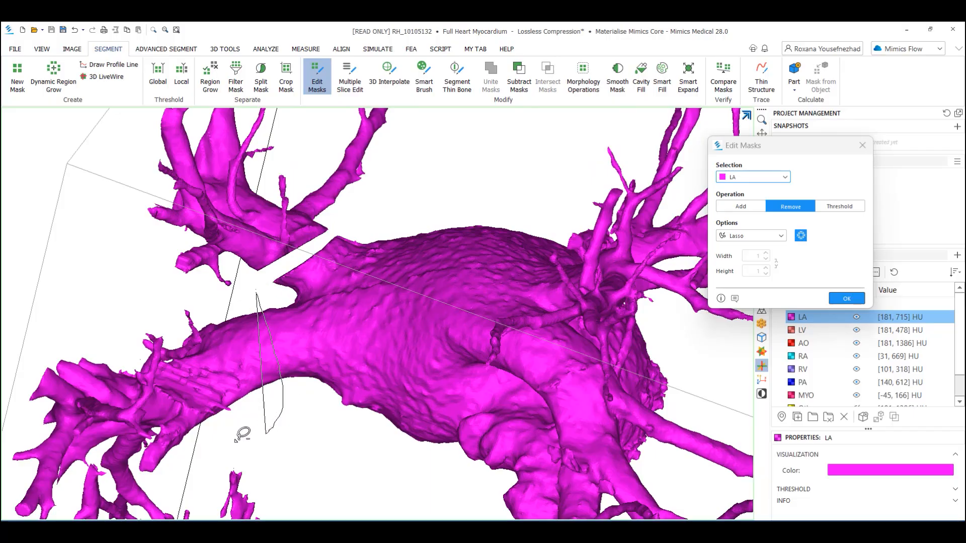
drag(236, 441, 253, 298)
- Cut the remaining pulmonary veins off the left atrium with the Remove lasso and confirm the mask edits
scroll(432, 287, down, 5)
mouse_move(447, 294)
right_down()
mouse_move(501, 410)
mouse_move(549, 367)
right_up()
scroll(437, 347, up, 5)
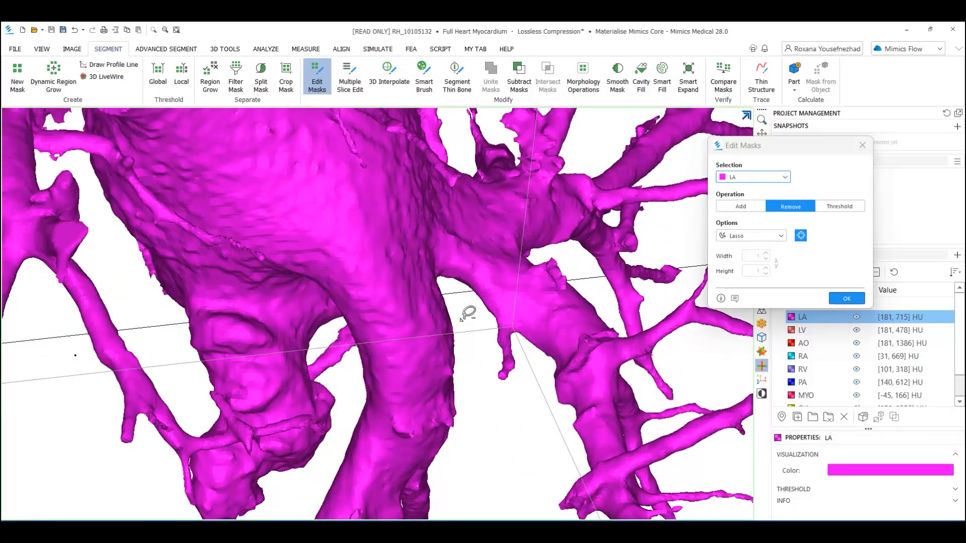
drag(349, 354, 349, 354)
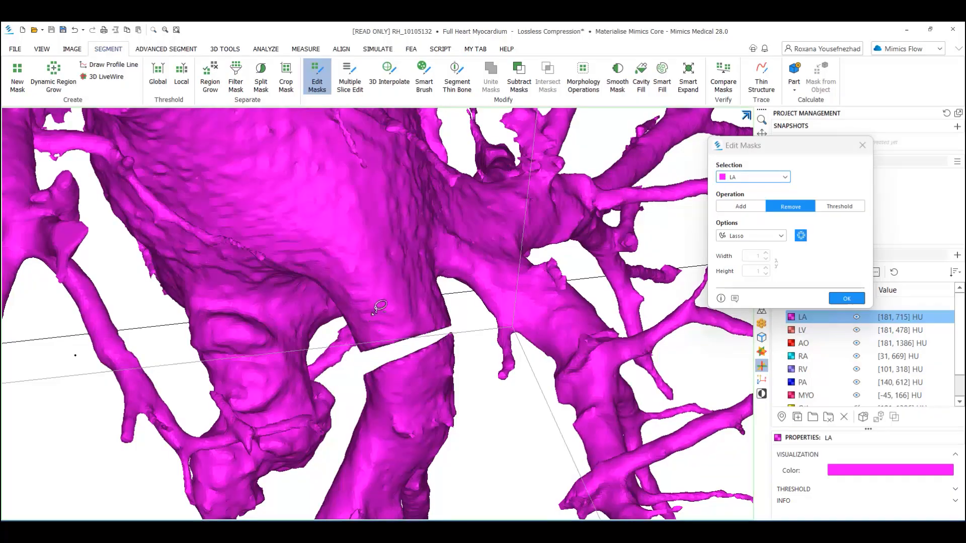
scroll(377, 305, down, 5)
mouse_move(386, 248)
right_down()
mouse_move(352, 315)
mouse_move(334, 314)
mouse_move(344, 292)
right_up()
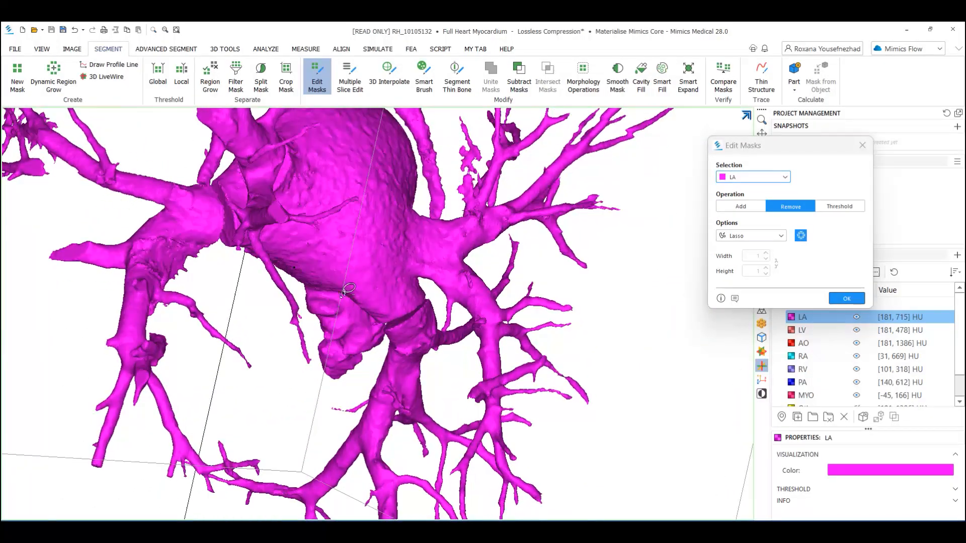
drag(443, 293, 444, 292)
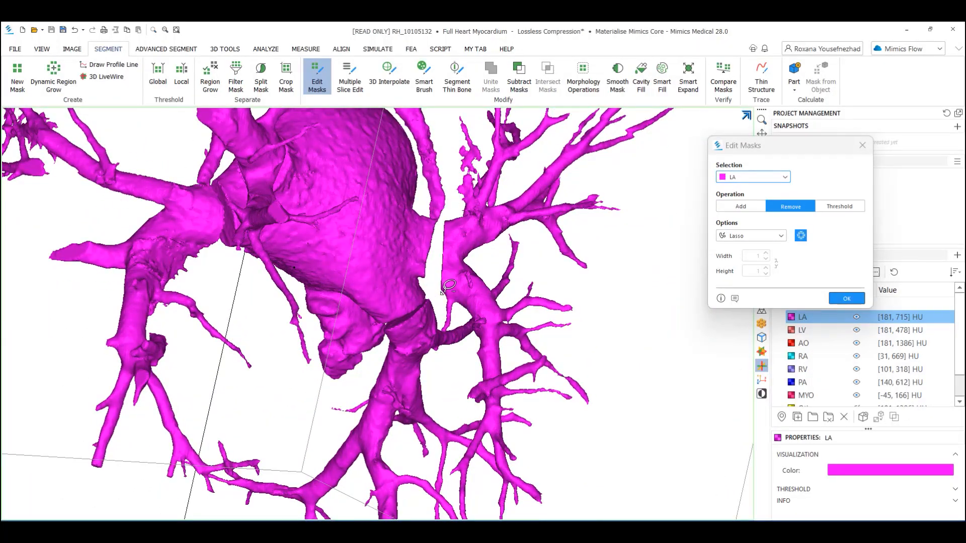
scroll(437, 275, down, 5)
mouse_move(433, 275)
right_down()
mouse_move(405, 259)
mouse_move(437, 172)
mouse_move(414, 236)
right_up()
scroll(414, 237, up, 5)
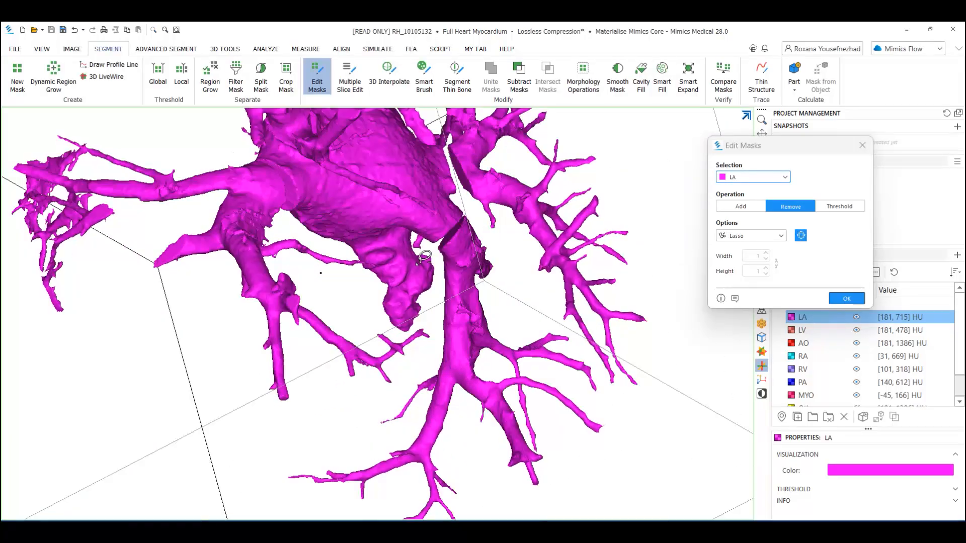
drag(368, 298, 376, 294)
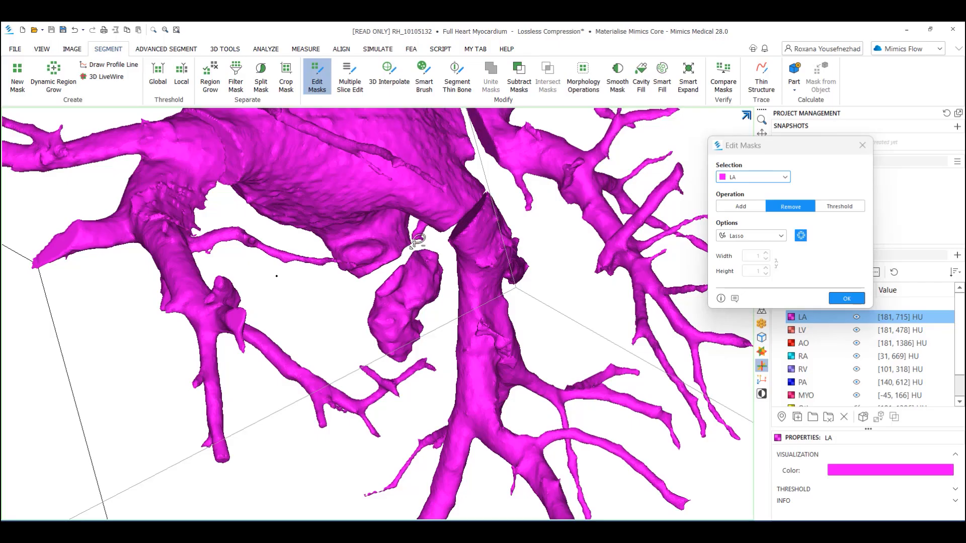
scroll(414, 241, down, 5)
middle_drag(372, 236, 364, 306)
click(829, 300)
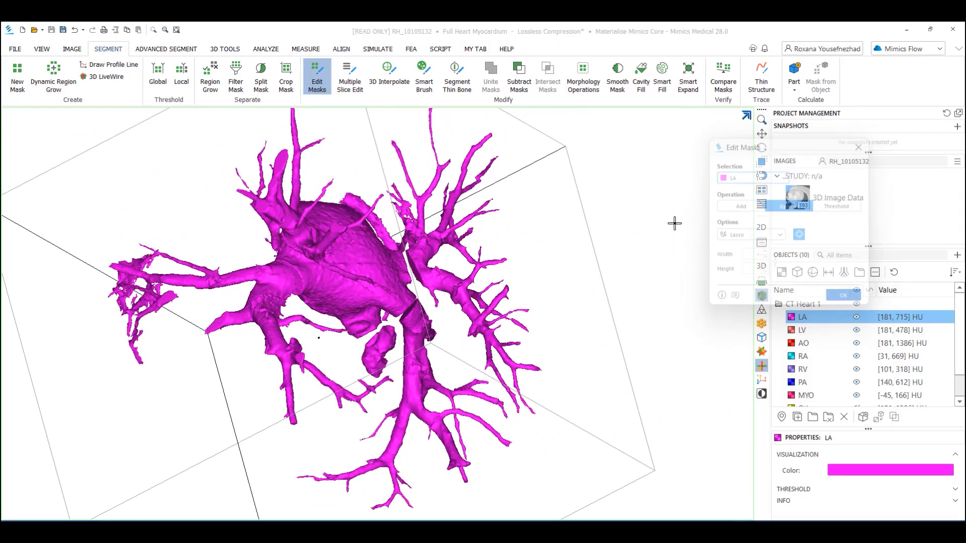
- Region grow the LA mask into itself from a seed on the atrium body, without keeping the original mask
click(209, 76)
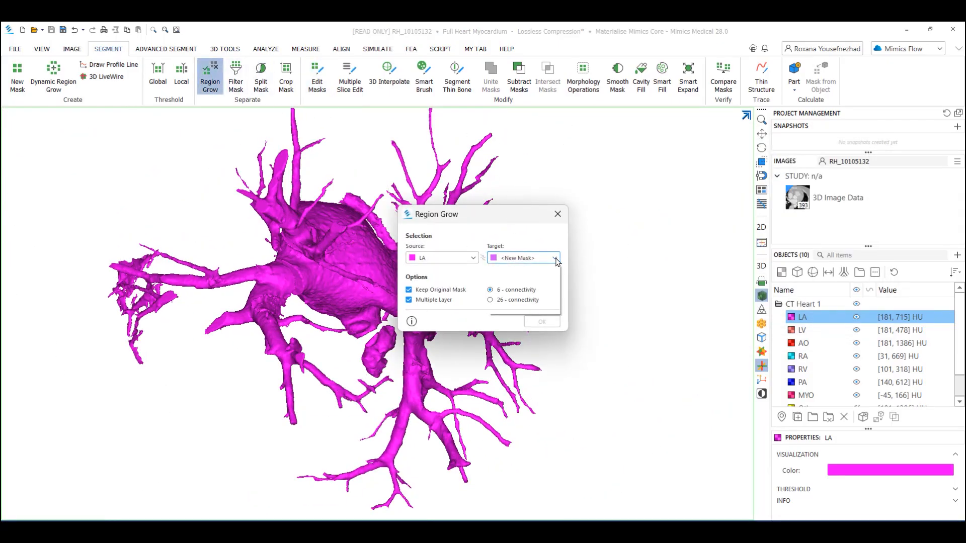
click(496, 273)
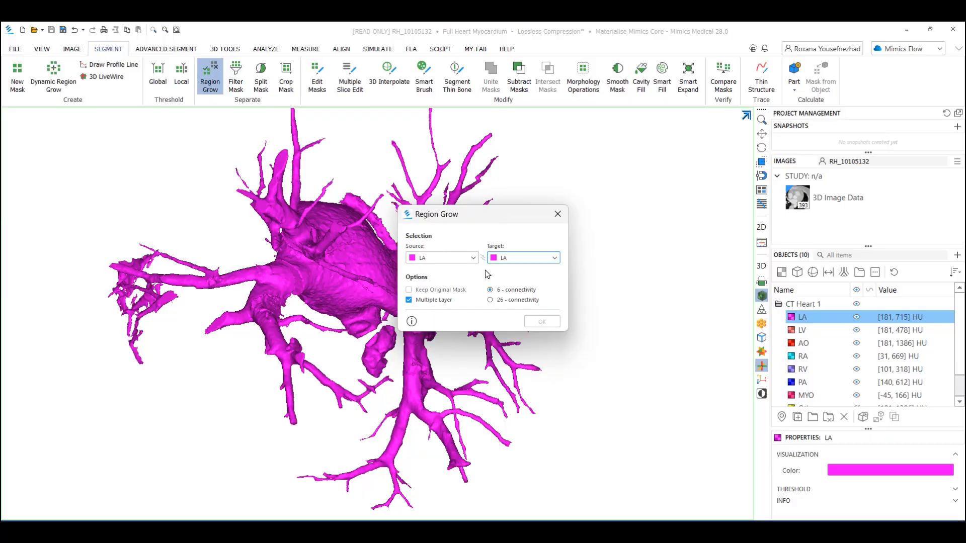
click(363, 255)
click(543, 321)
right_drag(342, 277, 596, 221)
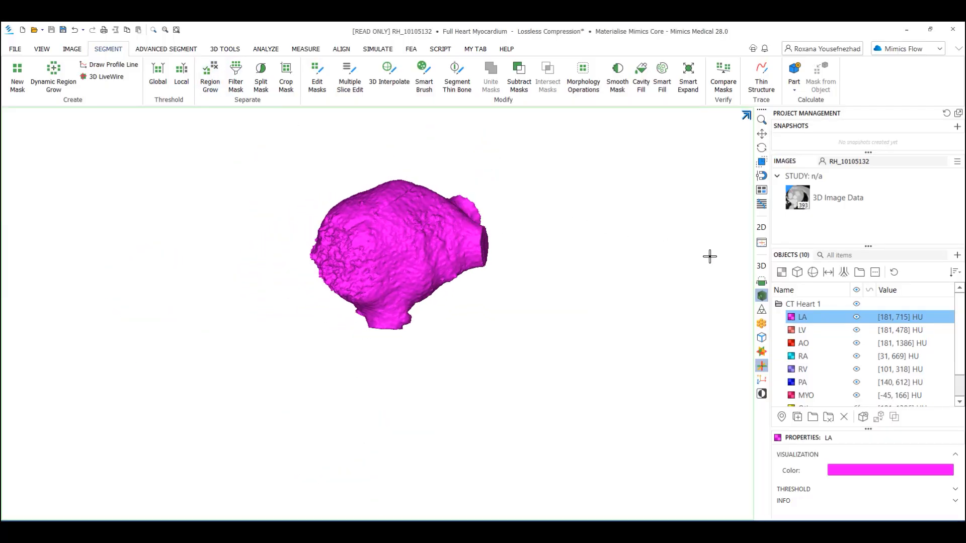
- Isolate the AO mask and, with Edit Masks in Remove lasso mode, cut a coronary artery off the aortic root
click(803, 343)
scroll(509, 252, down, 5)
right_drag(475, 260, 490, 89)
scroll(431, 237, up, 10)
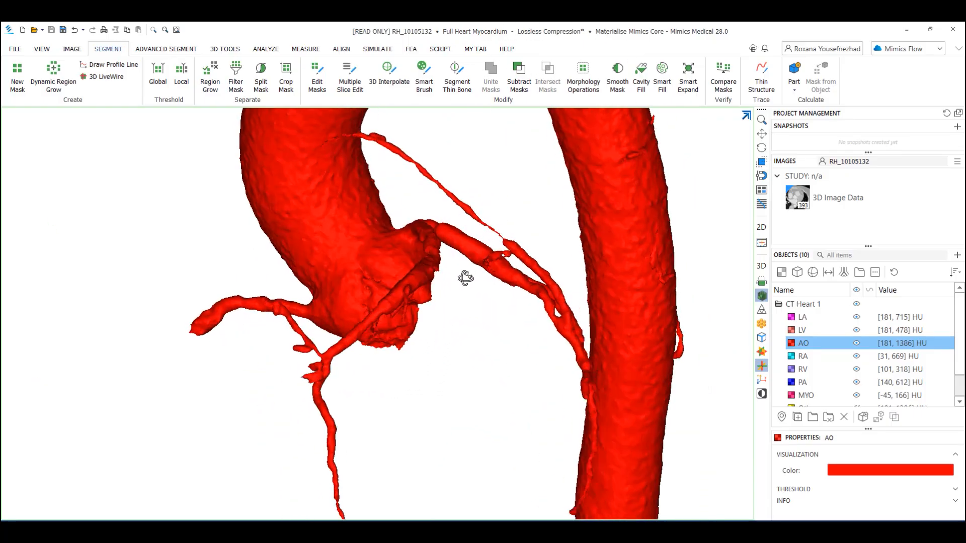
click(317, 78)
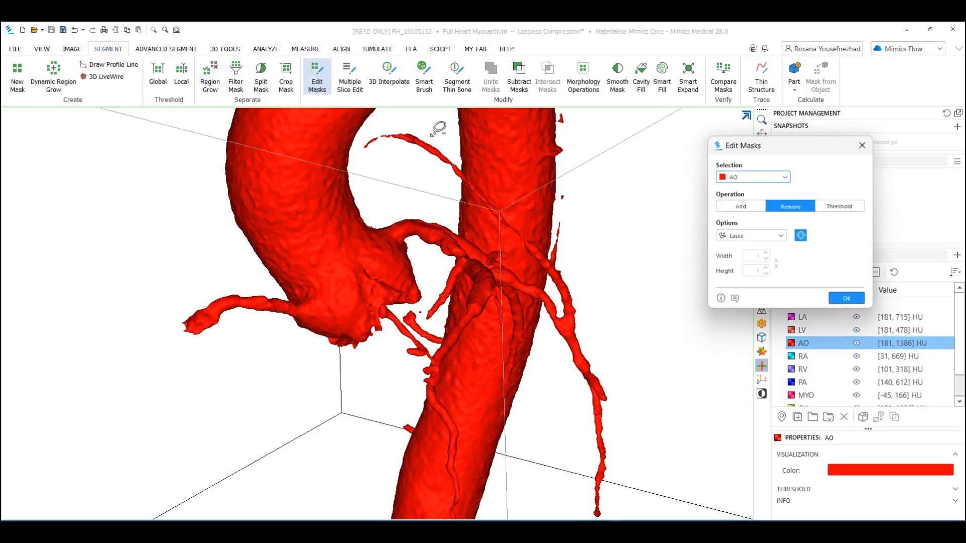
drag(400, 203, 427, 260)
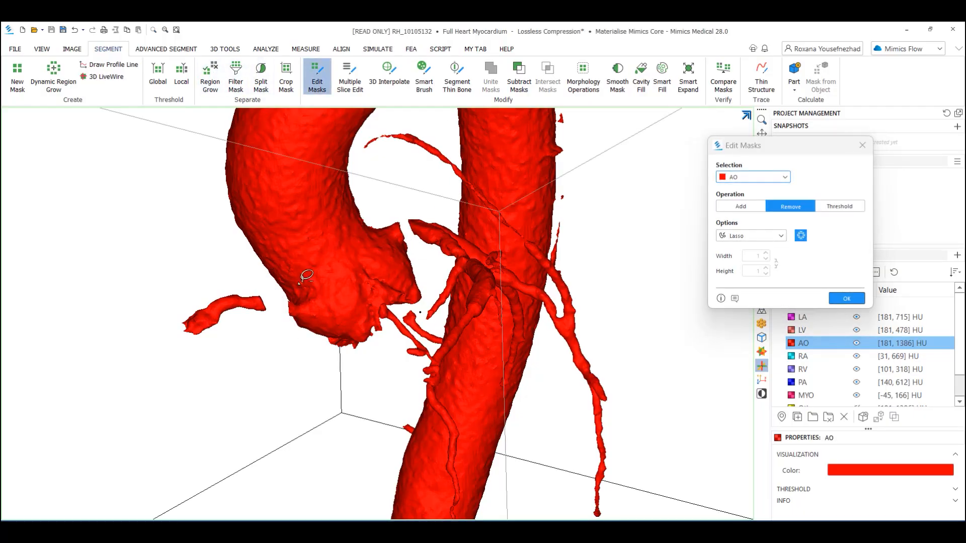
- Cut the small branch vessels off the aortic arch with the Remove lasso
scroll(306, 275, down, 8)
mouse_move(306, 192)
right_down()
mouse_move(248, 189)
mouse_move(207, 202)
right_up()
mouse_move(440, 145)
right_down()
mouse_move(401, 164)
mouse_move(391, 121)
right_up()
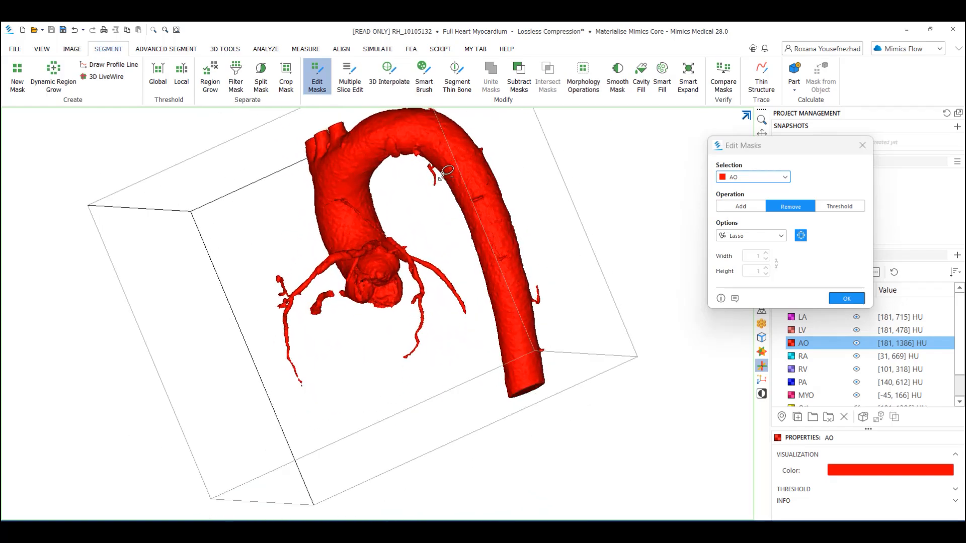
scroll(439, 175, up, 10)
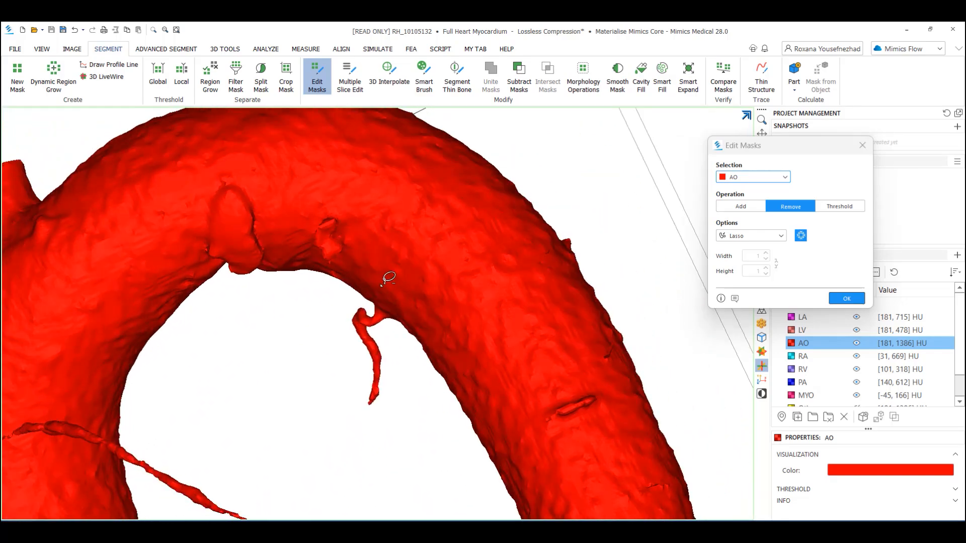
scroll(406, 304, down, 6)
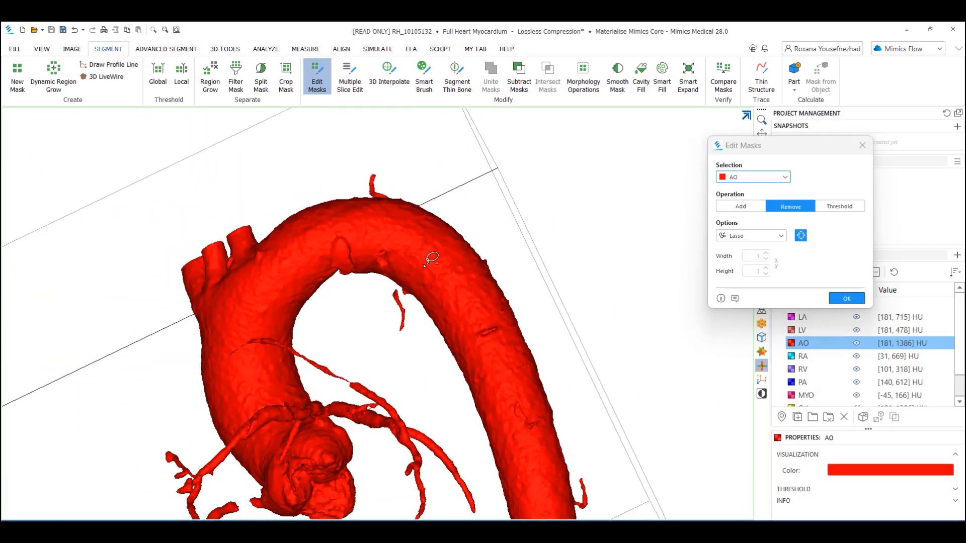
right_drag(429, 258, 337, 344)
scroll(406, 280, up, 10)
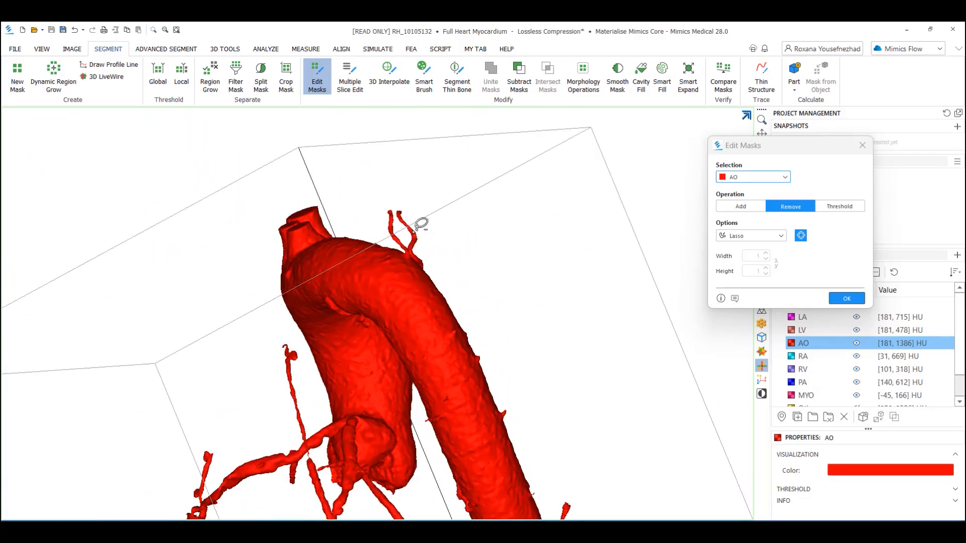
right_drag(407, 281, 436, 261)
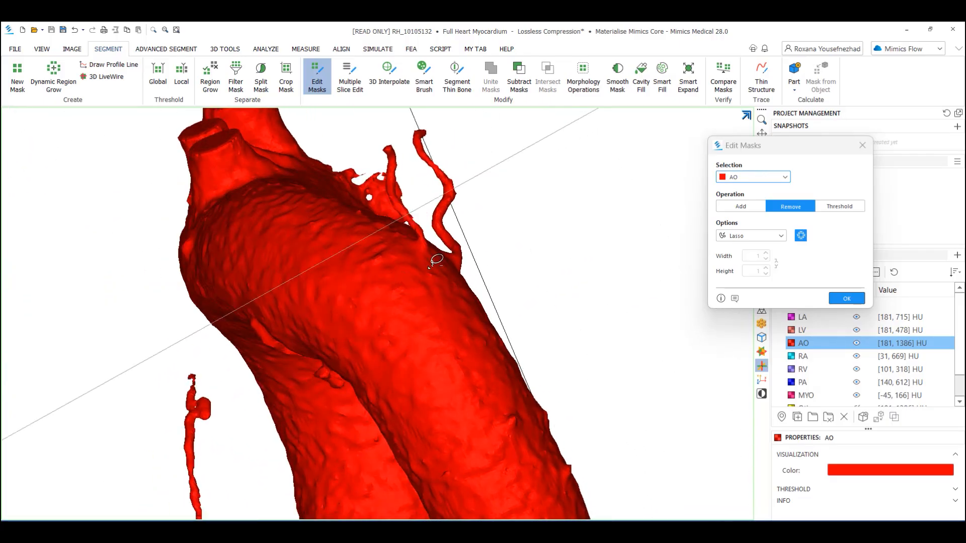
drag(485, 252, 455, 244)
scroll(434, 246, down, 5)
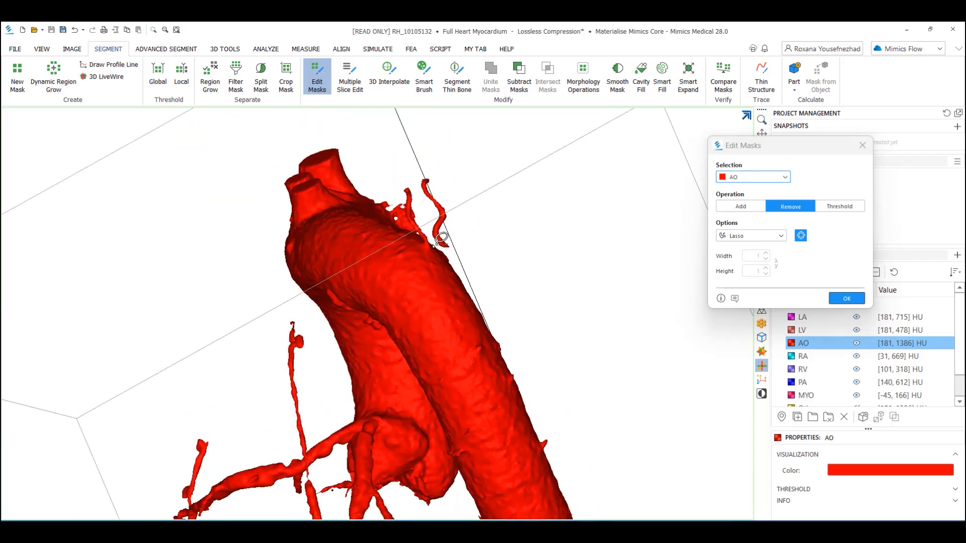
right_drag(442, 249, 492, 247)
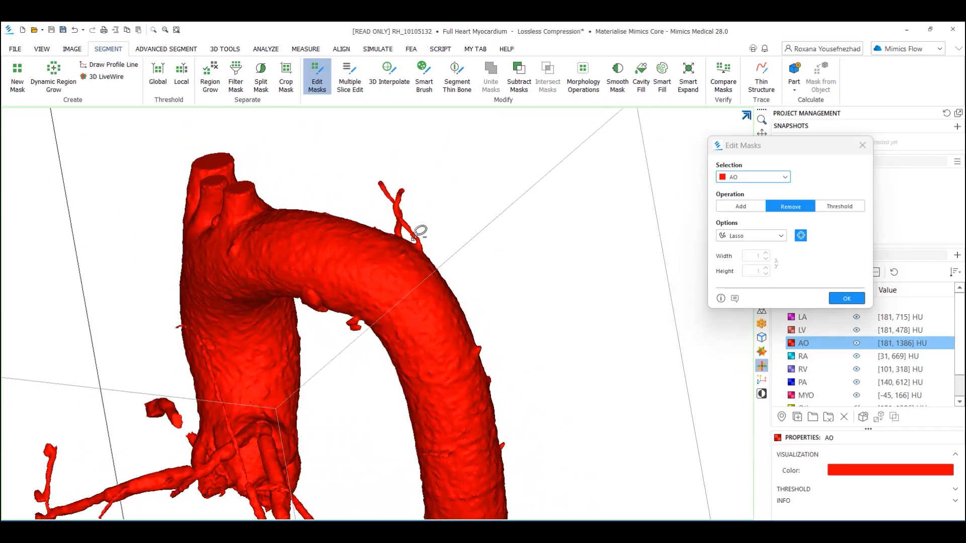
- Cut the remaining side branches off the descending aorta with the lasso and confirm the mask edits
scroll(440, 252, down, 5)
middle_drag(433, 281, 308, 175)
scroll(355, 307, up, 8)
right_drag(286, 250, 326, 245)
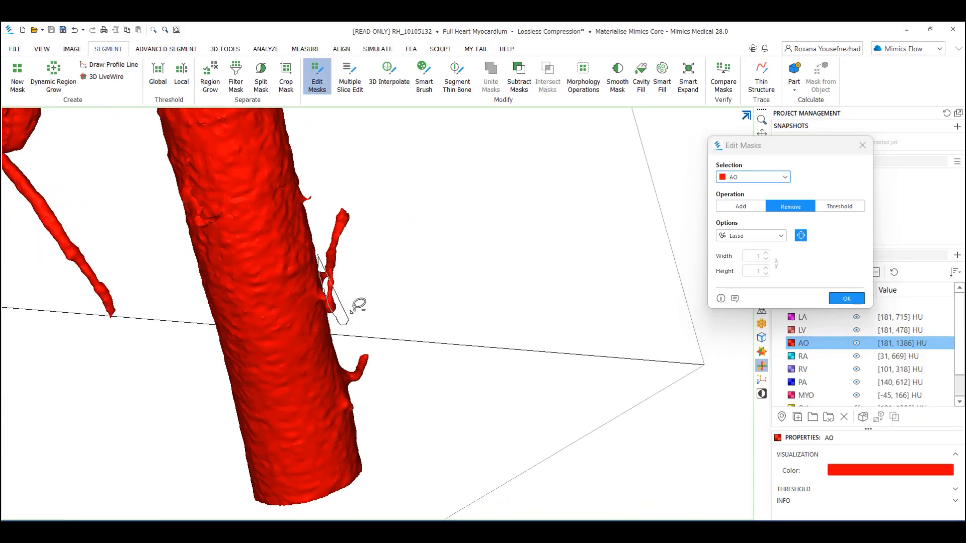
mouse_move(358, 298)
right_down()
mouse_move(352, 362)
mouse_move(348, 327)
mouse_move(346, 350)
right_up()
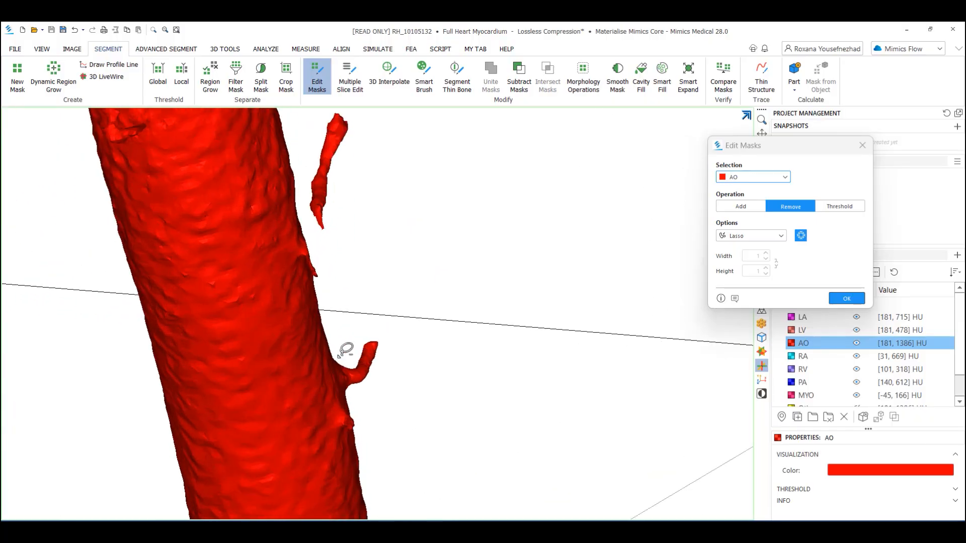
drag(369, 384, 349, 360)
scroll(322, 320, down, 10)
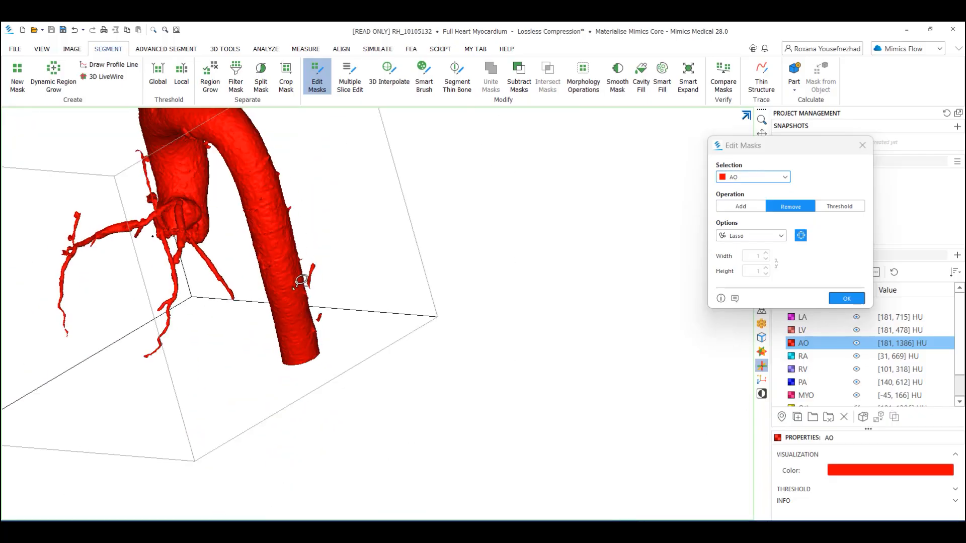
middle_drag(298, 289, 295, 380)
scroll(297, 362, up, 10)
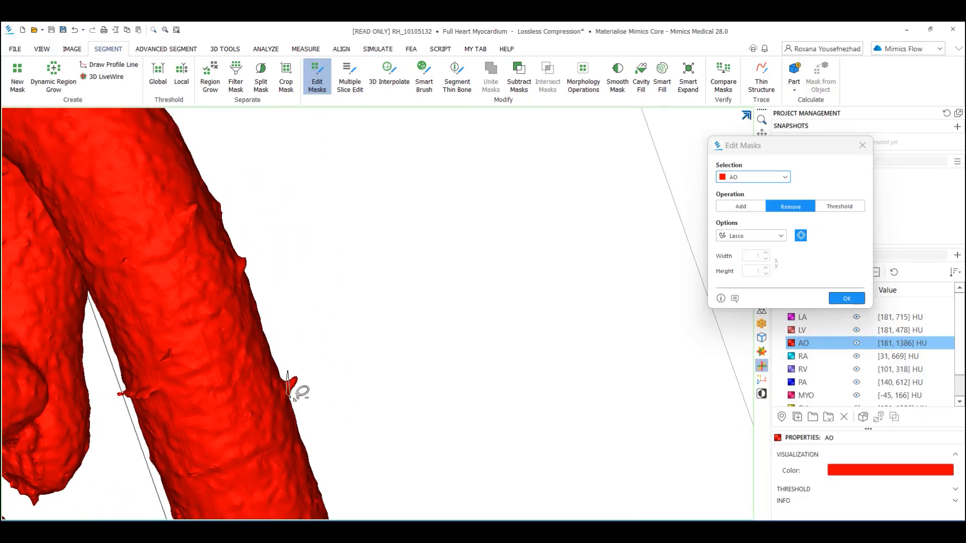
scroll(297, 372, down, 10)
mouse_move(322, 292)
right_down()
mouse_move(433, 279)
mouse_move(513, 310)
mouse_move(476, 246)
mouse_move(552, 252)
right_up()
click(846, 298)
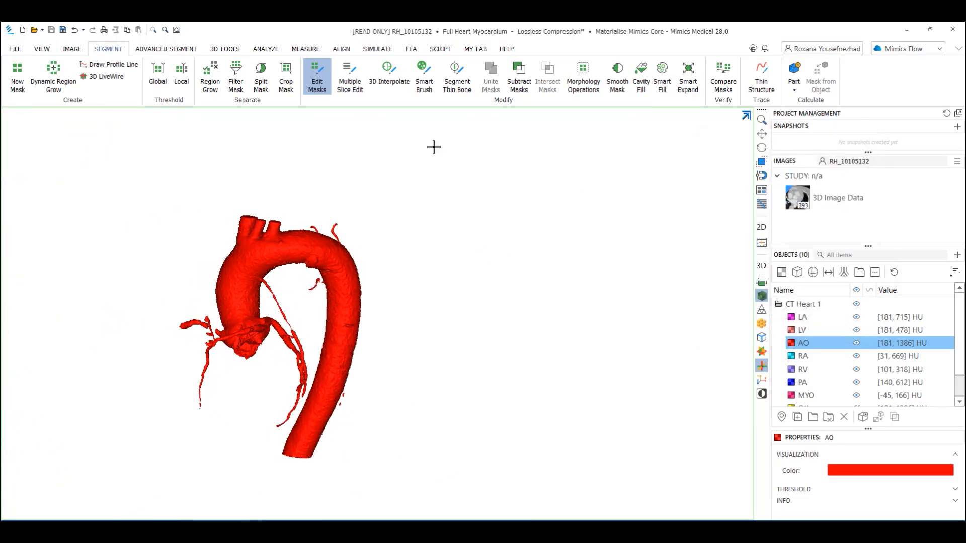
- Region grow the AO mask into itself from a seed on the aorta, without keeping the original mask
click(210, 77)
click(555, 262)
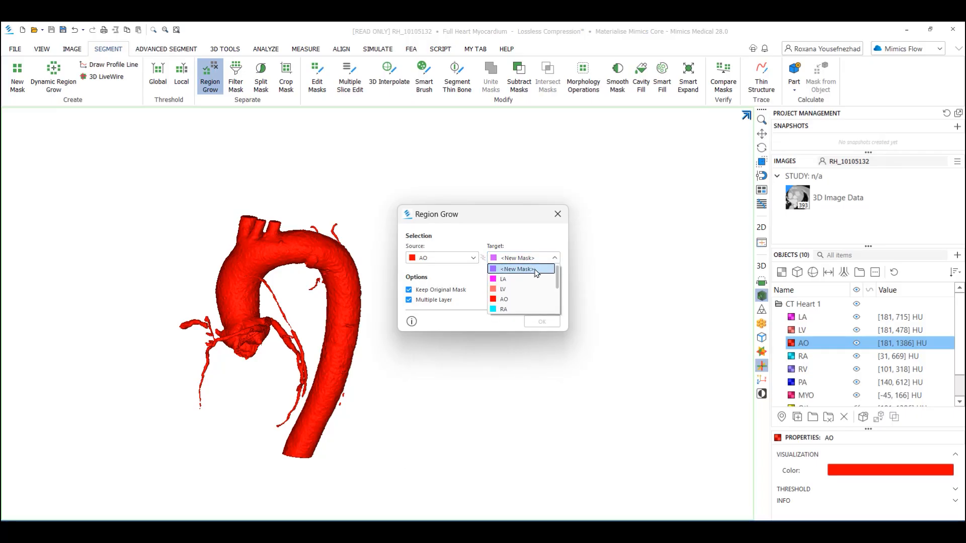
click(524, 300)
click(282, 250)
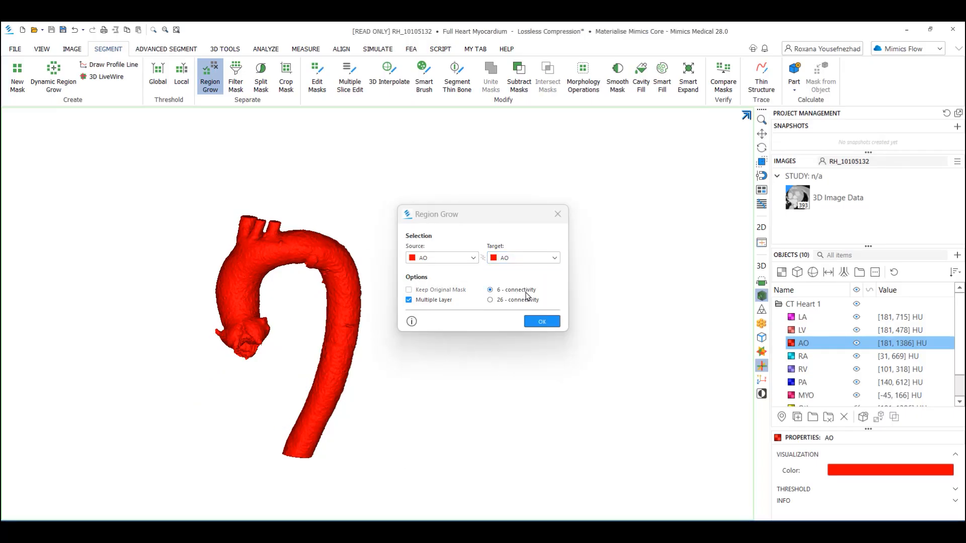
click(540, 322)
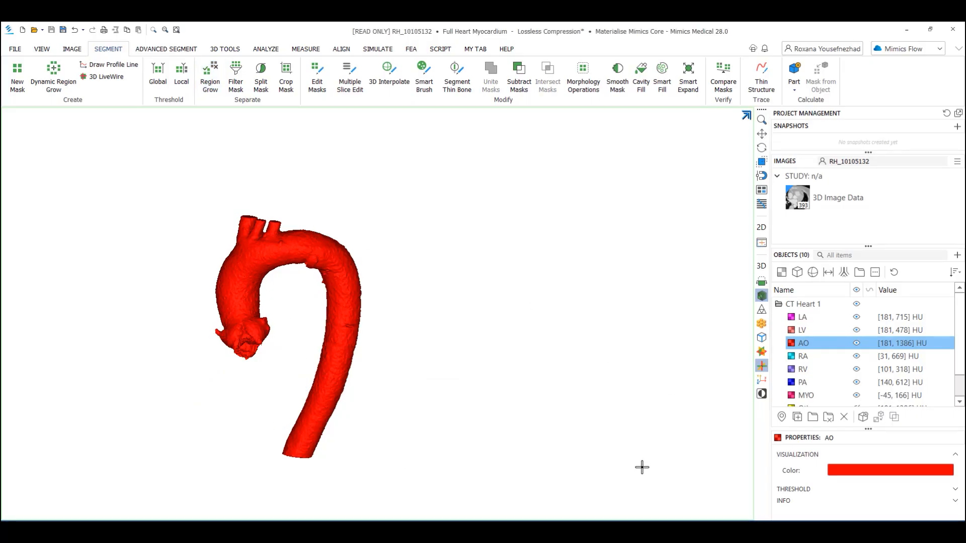
- Hide the LA 11 part and rotate the 3D heart model to inspect the chambers beneath
click(453, 487)
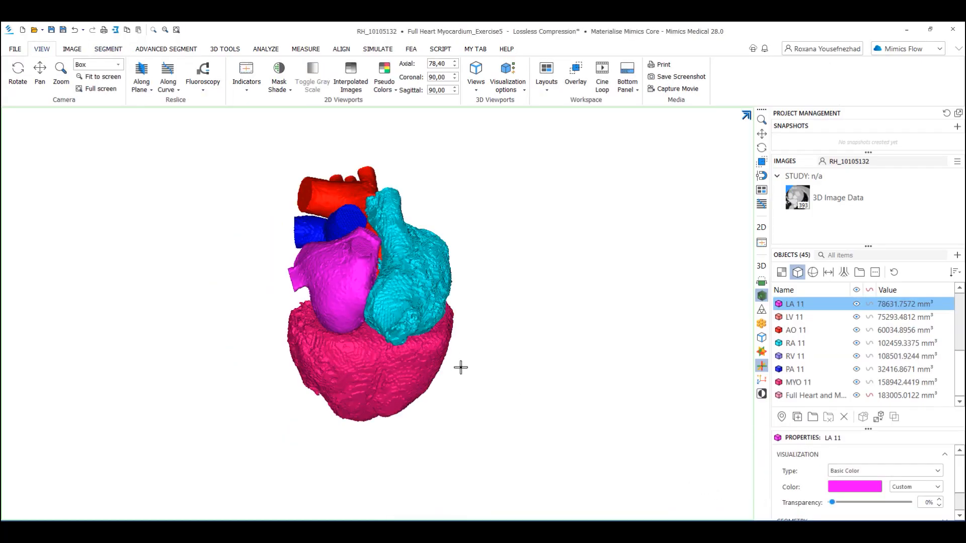
right_drag(402, 341, 619, 346)
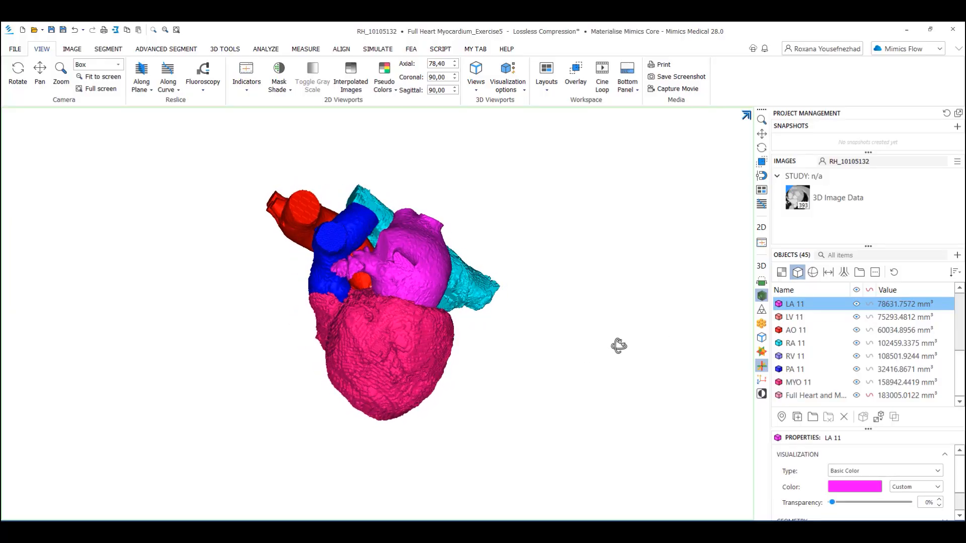
click(856, 304)
right_drag(674, 327, 589, 349)
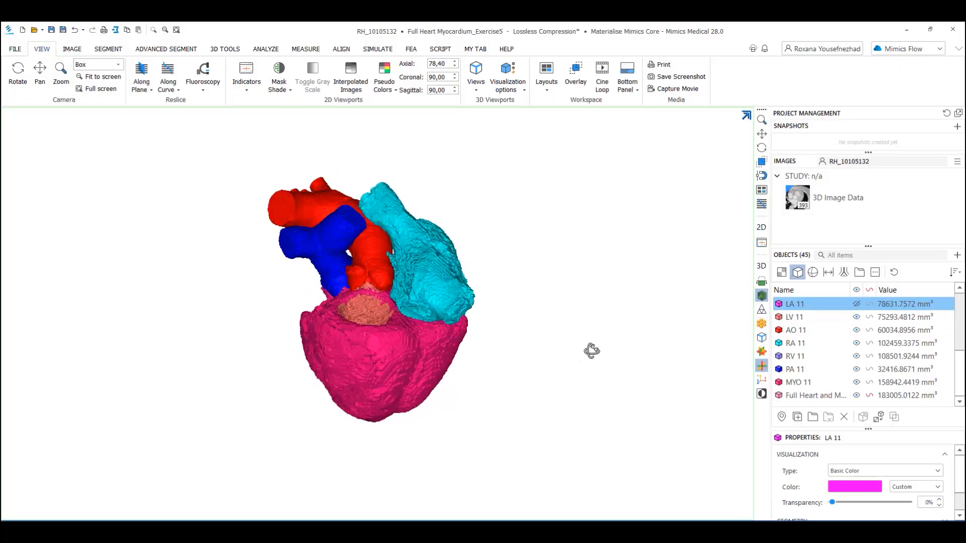